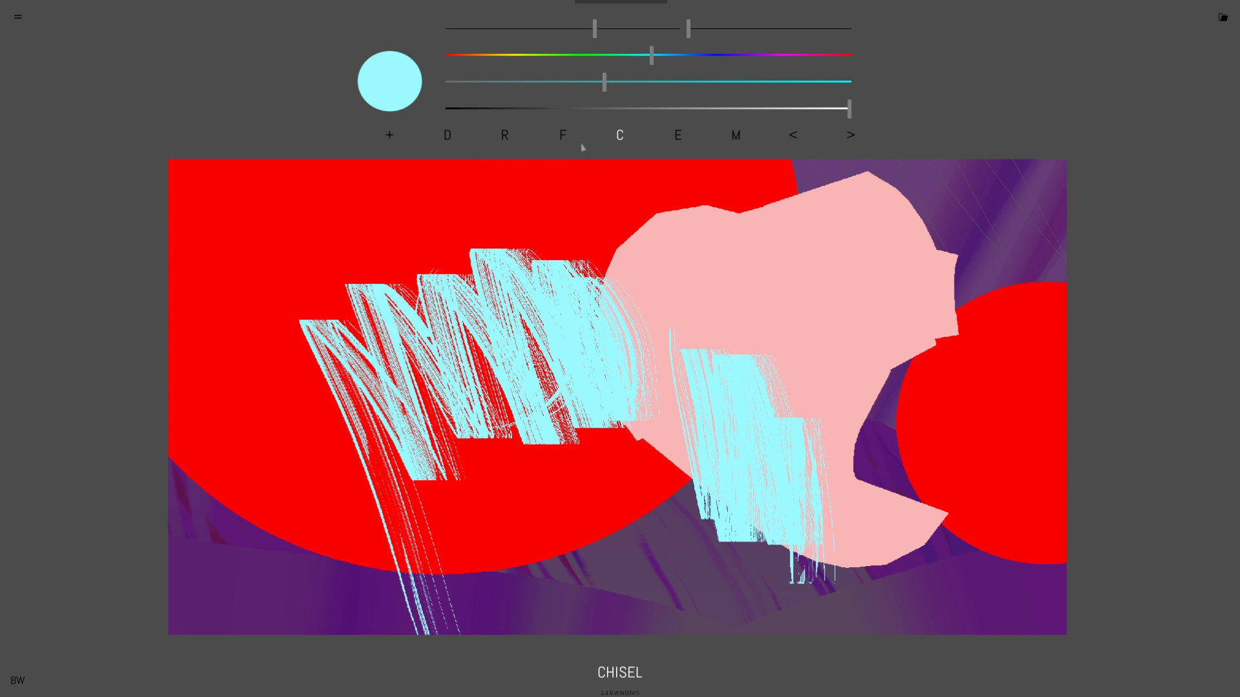
Paint light-blue Chisel strokes across the pink shape, then add a large rounded Fill shape beside them.
click(561, 147)
click(621, 142)
drag(732, 247, 904, 304)
click(561, 134)
mouse_move(555, 201)
mouse_down()
mouse_move(569, 384)
mouse_move(616, 191)
mouse_up()
Add a light-blue Rect square on the red circle, then paint two broad Draw strokes in the canvas's lower half.
click(505, 136)
drag(220, 229, 331, 344)
click(448, 135)
mouse_move(316, 413)
mouse_down()
mouse_move(375, 569)
mouse_move(204, 498)
mouse_up()
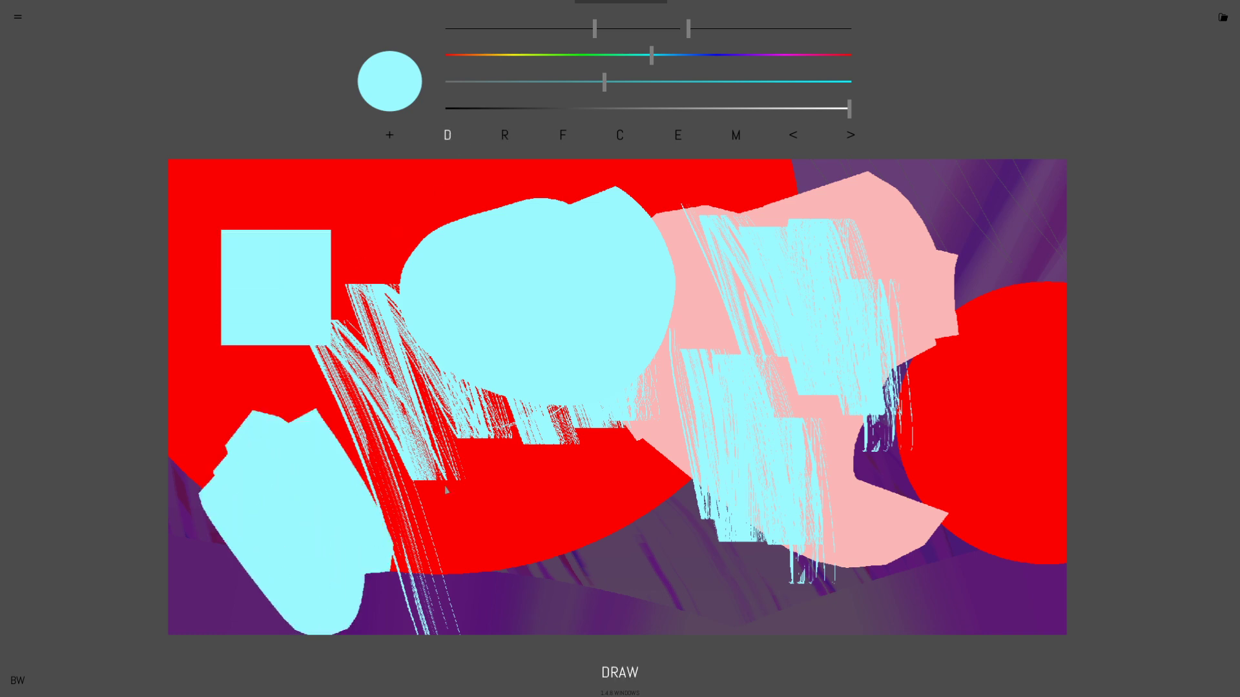
mouse_move(549, 406)
mouse_down()
mouse_move(481, 510)
mouse_move(563, 462)
mouse_up()
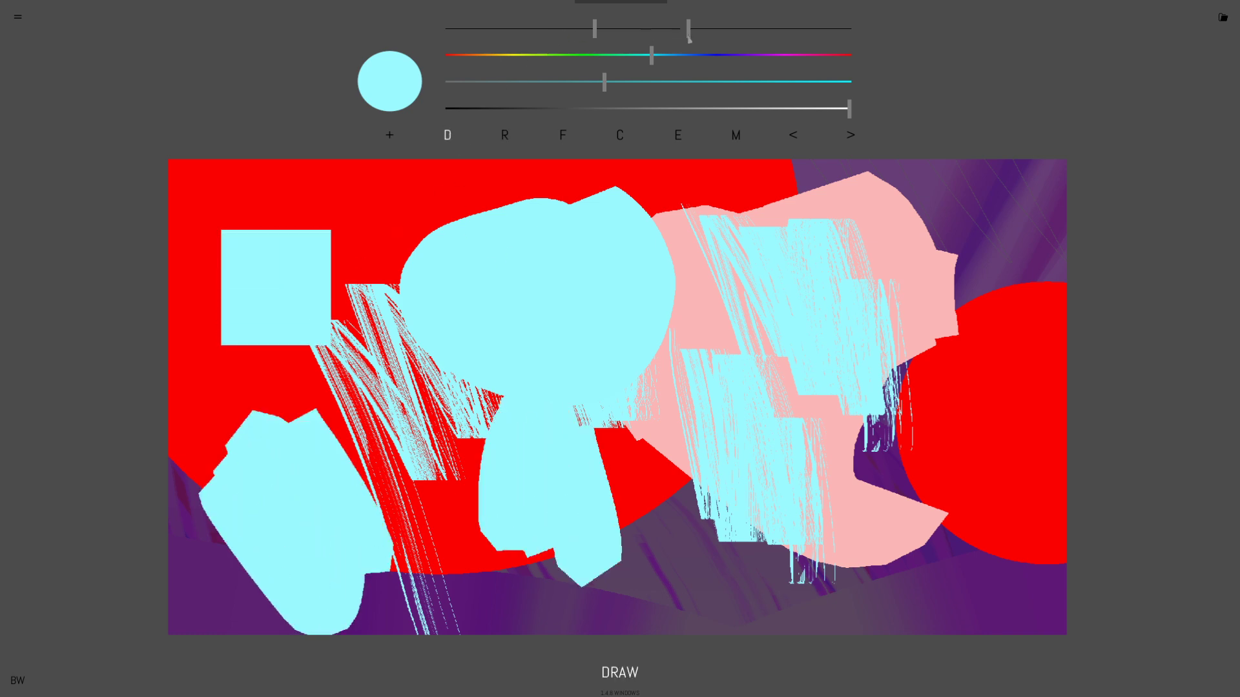
Raise the colour variation, then paint multicoloured Draw strokes and radiating Fill shapes, adjusting the variation between them.
drag(699, 35, 769, 29)
mouse_move(350, 252)
mouse_down()
mouse_move(413, 213)
mouse_move(543, 310)
mouse_up()
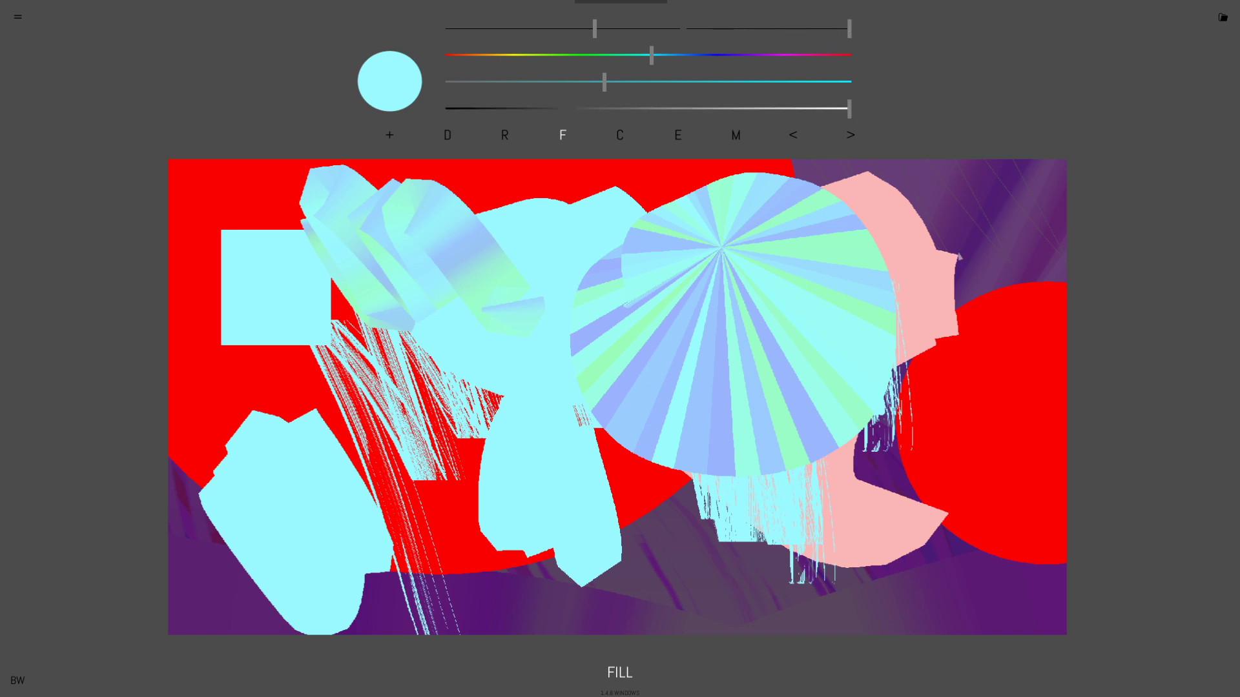
mouse_move(958, 247)
mouse_down()
mouse_move(1014, 425)
mouse_move(776, 342)
mouse_move(834, 425)
mouse_up()
drag(727, 29, 634, 21)
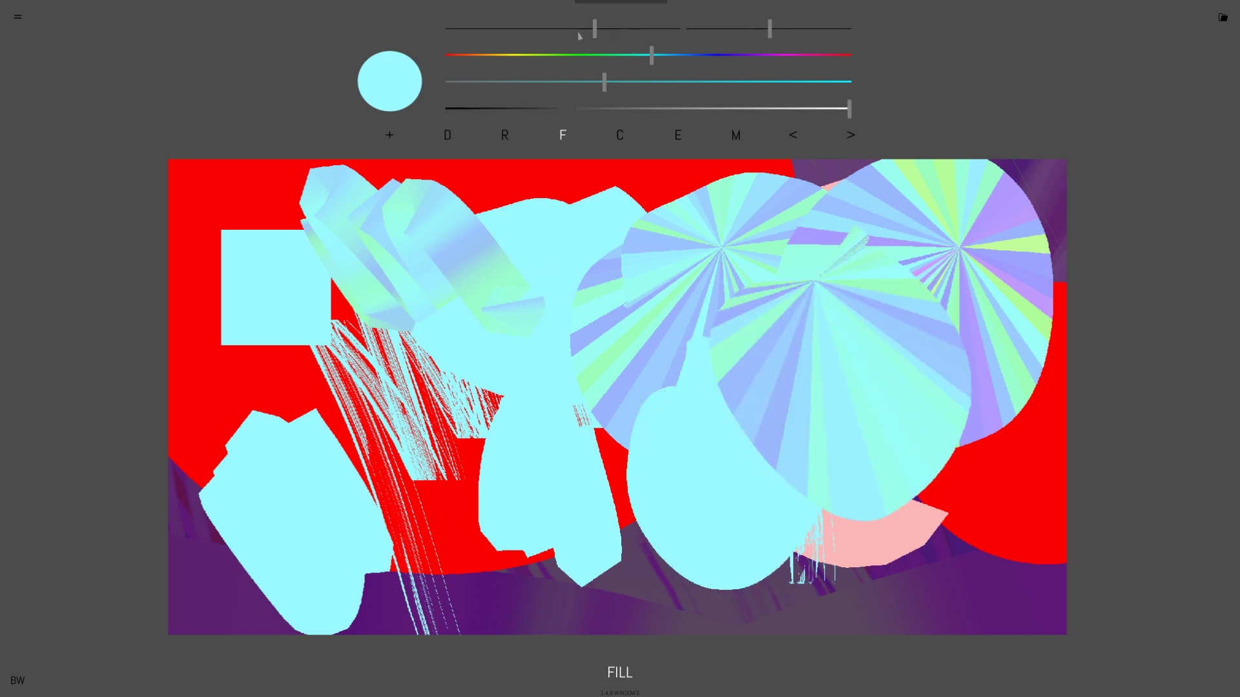
Increase the brush size, then paint large multicoloured strokes over the canvas's left half with Draw and Chisel.
mouse_move(594, 28)
mouse_down()
mouse_move(660, 37)
mouse_move(579, 26)
mouse_move(672, 34)
mouse_move(581, 23)
mouse_move(629, 28)
mouse_up()
click(447, 137)
mouse_move(388, 419)
mouse_down()
mouse_move(382, 521)
mouse_move(278, 439)
mouse_up()
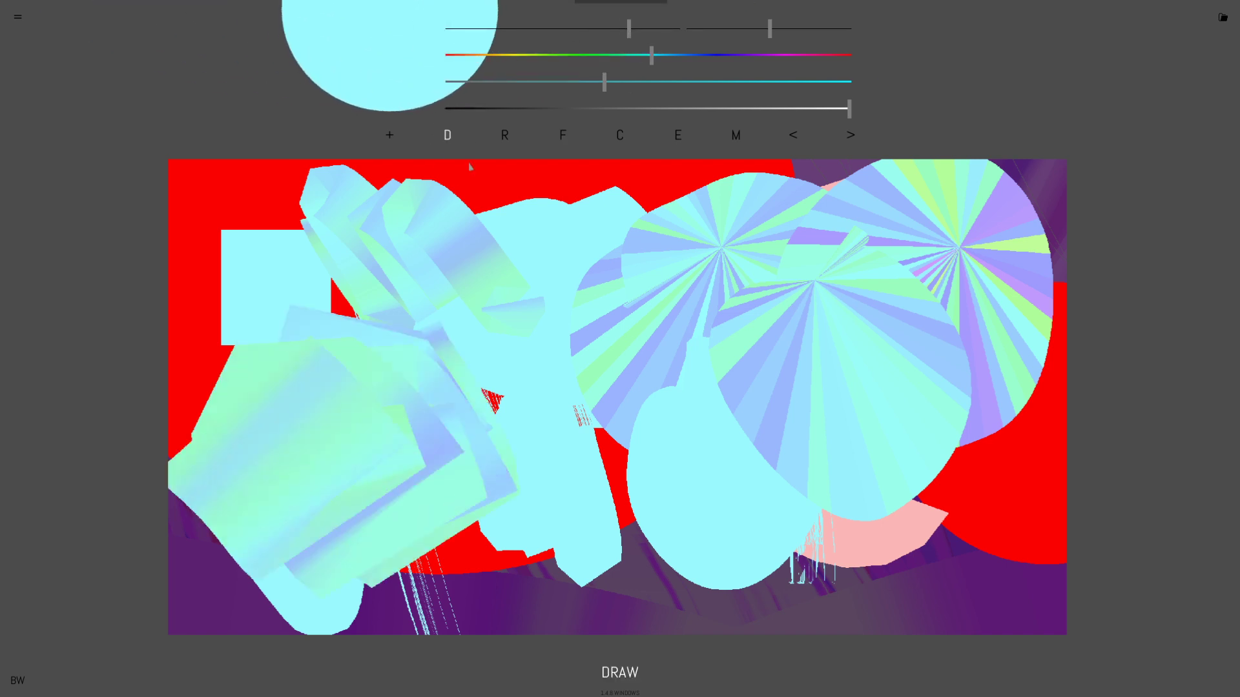
click(620, 135)
mouse_move(452, 268)
mouse_down()
mouse_move(620, 387)
mouse_move(659, 355)
mouse_move(603, 365)
mouse_move(678, 562)
mouse_move(775, 323)
mouse_move(587, 664)
mouse_move(310, 484)
mouse_move(213, 568)
mouse_move(194, 620)
mouse_up()
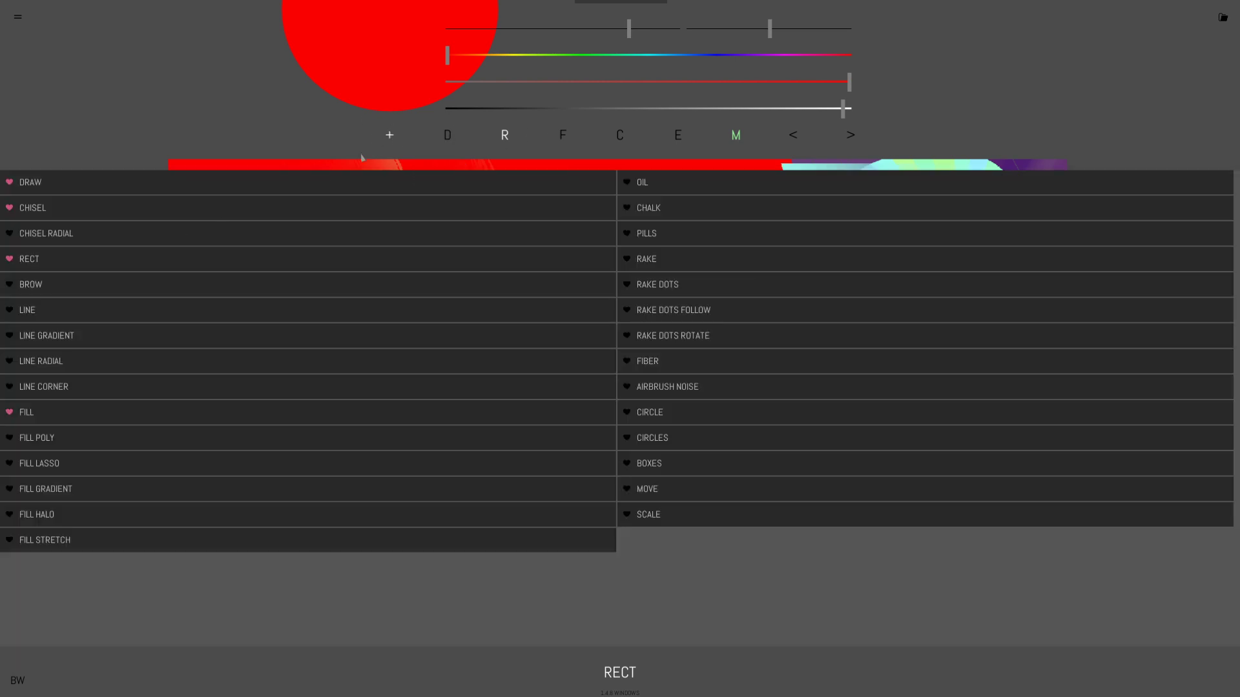
Mark the Line, Rake and Circle brushes as favourites in the brush list.
click(386, 135)
click(390, 136)
click(10, 310)
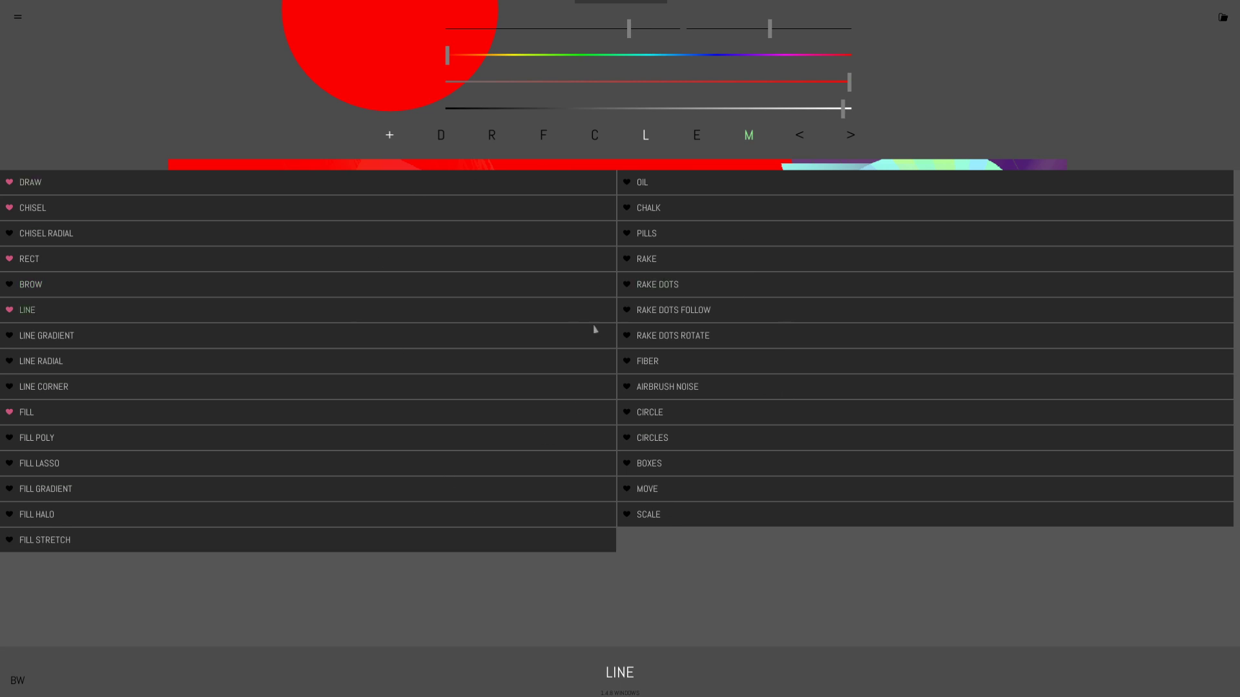
click(626, 259)
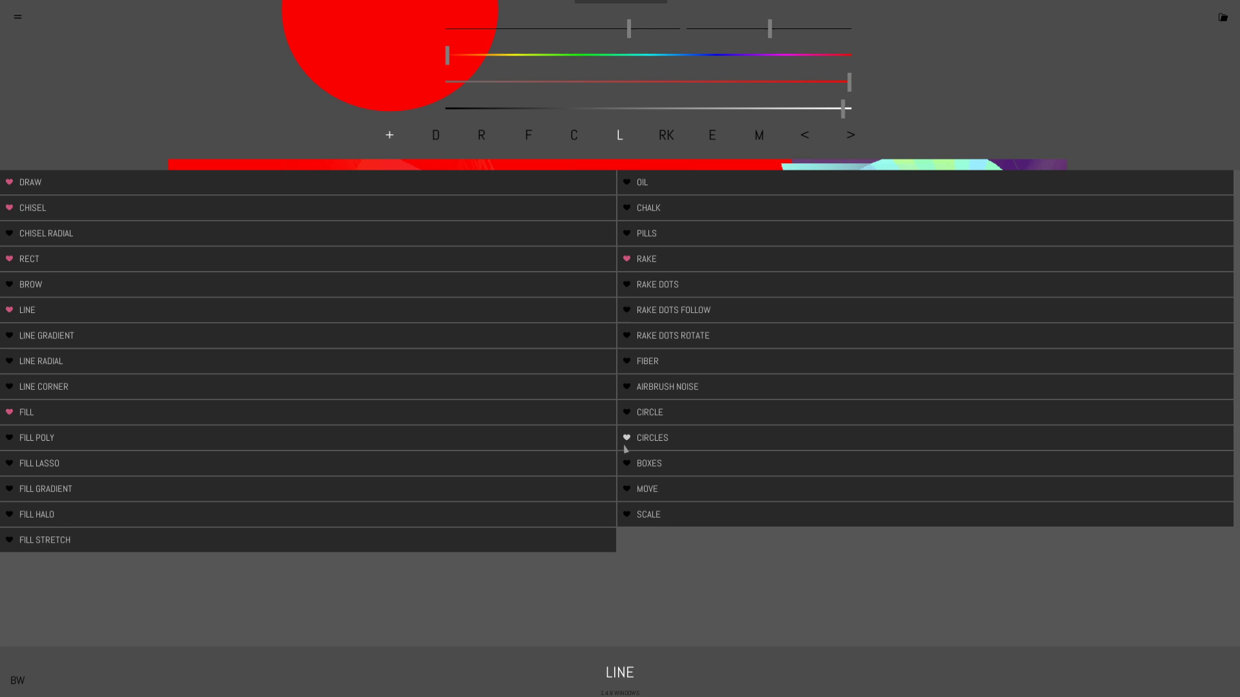
click(627, 414)
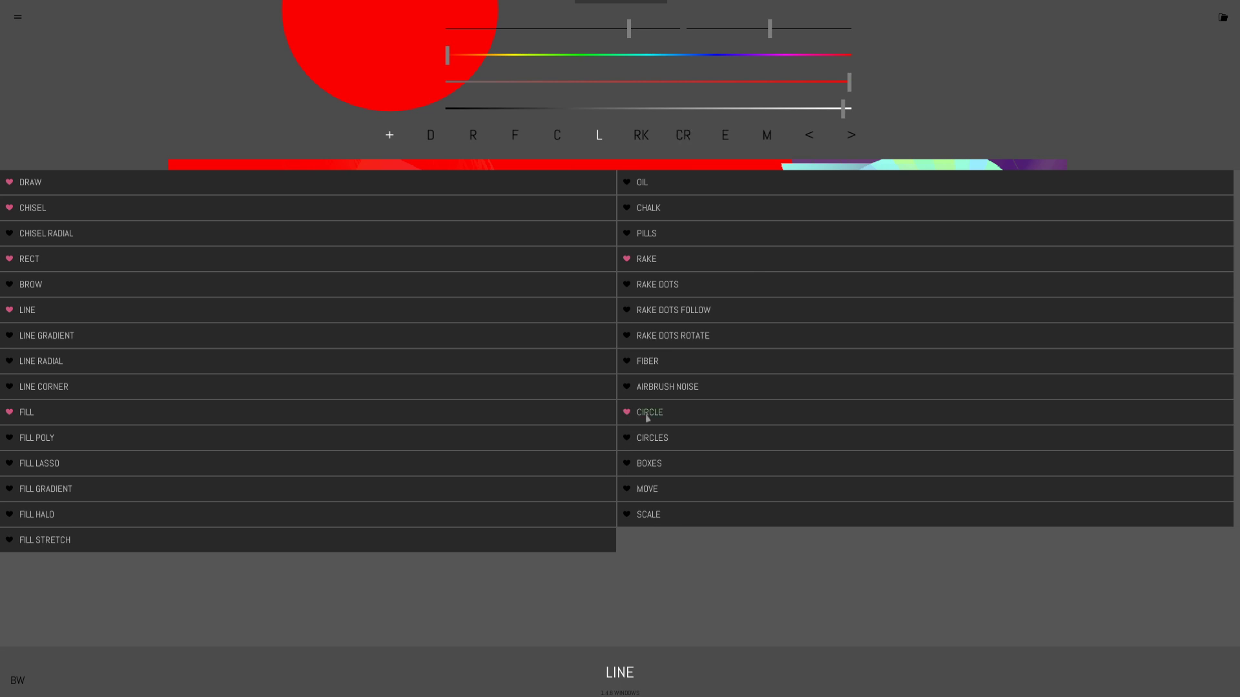
Draw several red and orange circles of different sizes across the canvas with the Circle brush.
click(653, 418)
drag(317, 443, 324, 589)
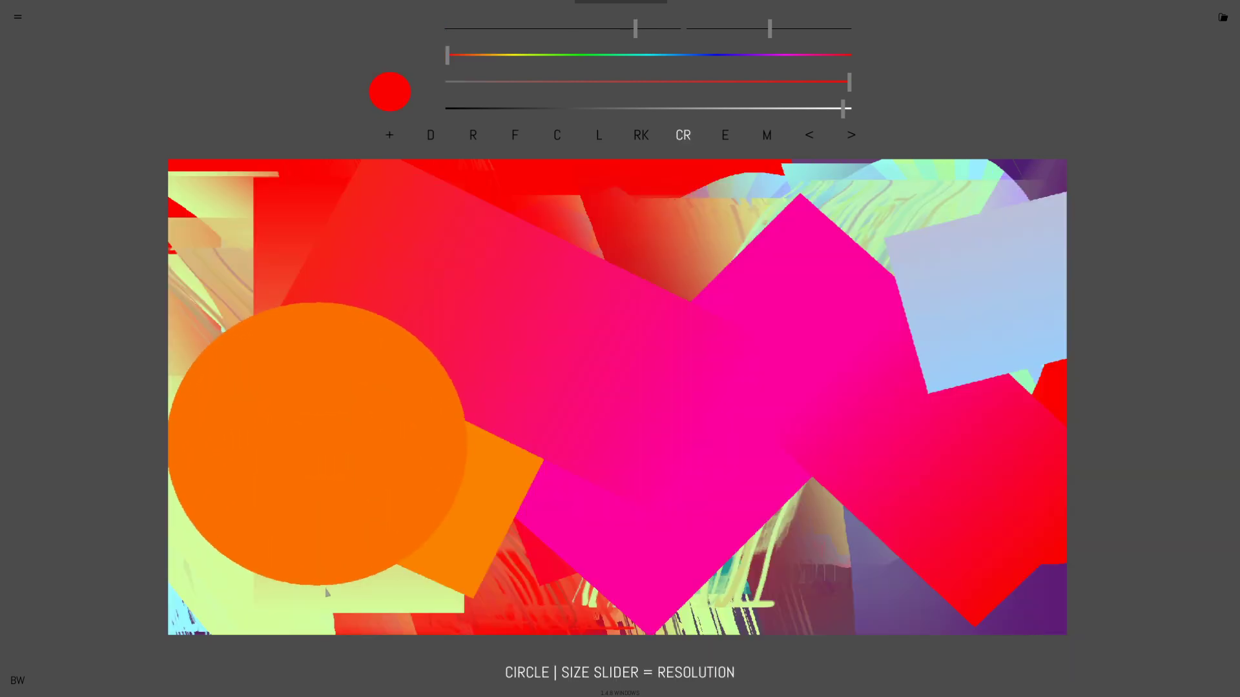
drag(641, 360, 607, 504)
drag(889, 356, 889, 485)
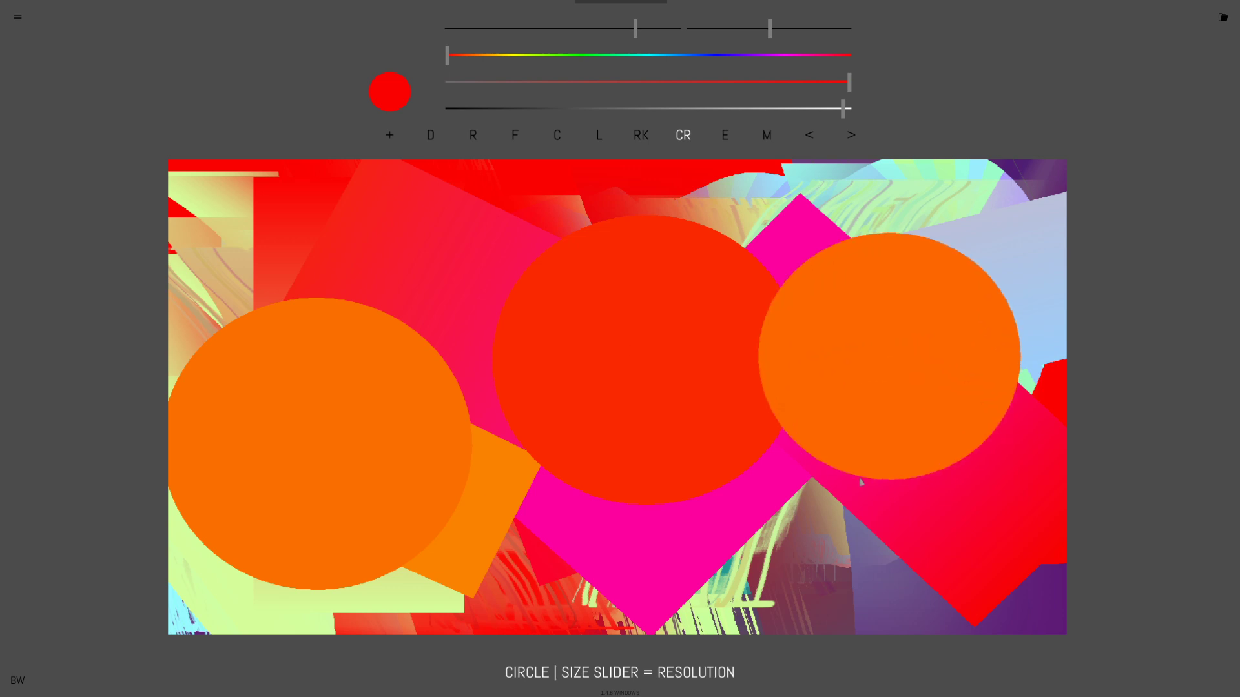
drag(921, 533, 899, 608)
drag(1047, 562, 1001, 634)
drag(656, 495, 536, 426)
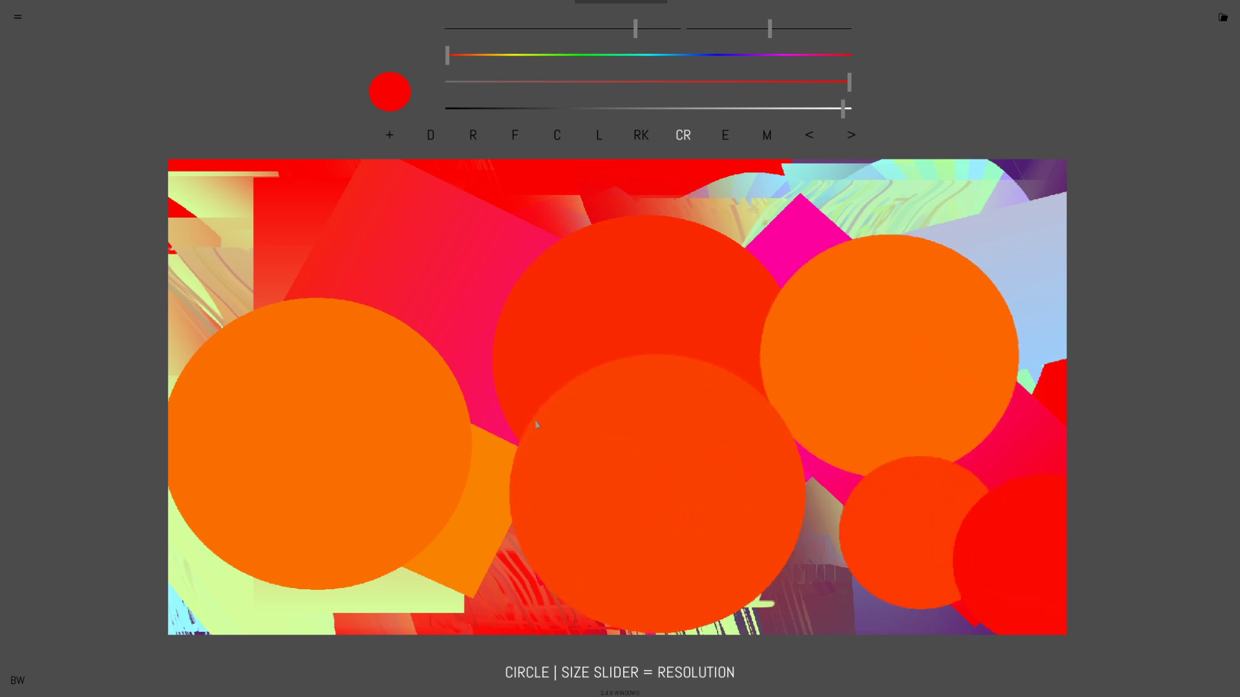
drag(422, 216, 438, 317)
Change the brush hue to green and draw three circles along the canvas's upper part with the Circle brush.
click(560, 55)
drag(440, 186, 442, 312)
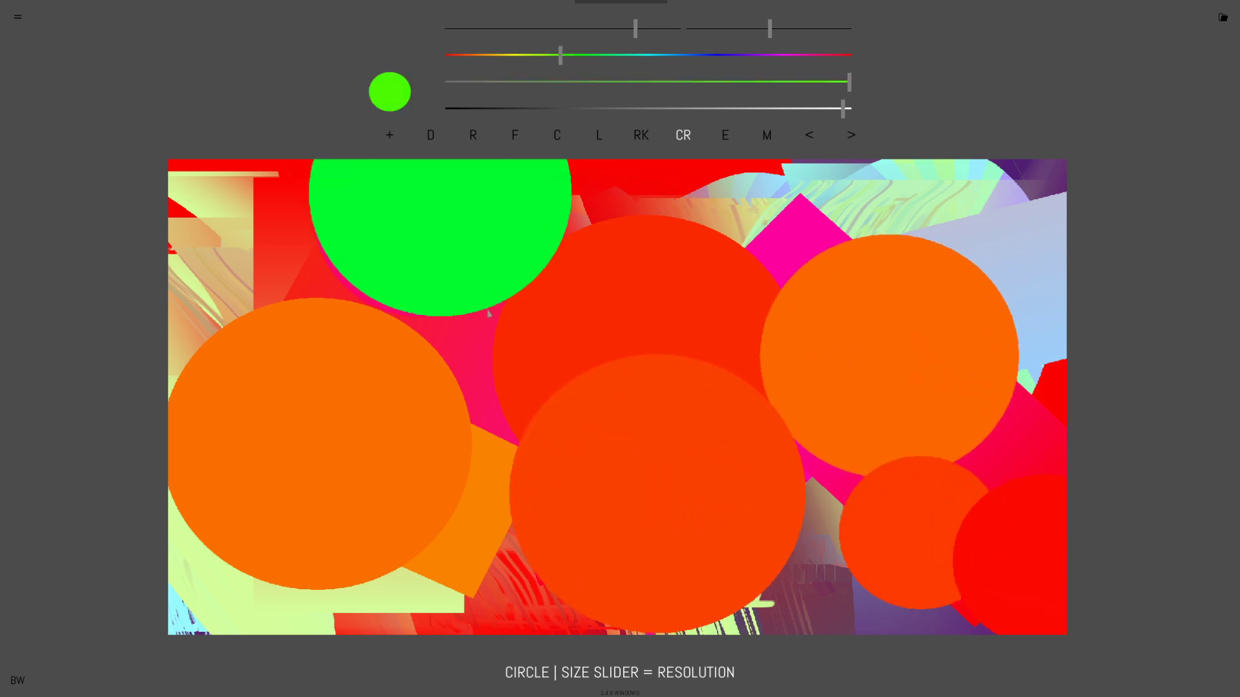
drag(667, 229, 649, 283)
drag(850, 219, 828, 290)
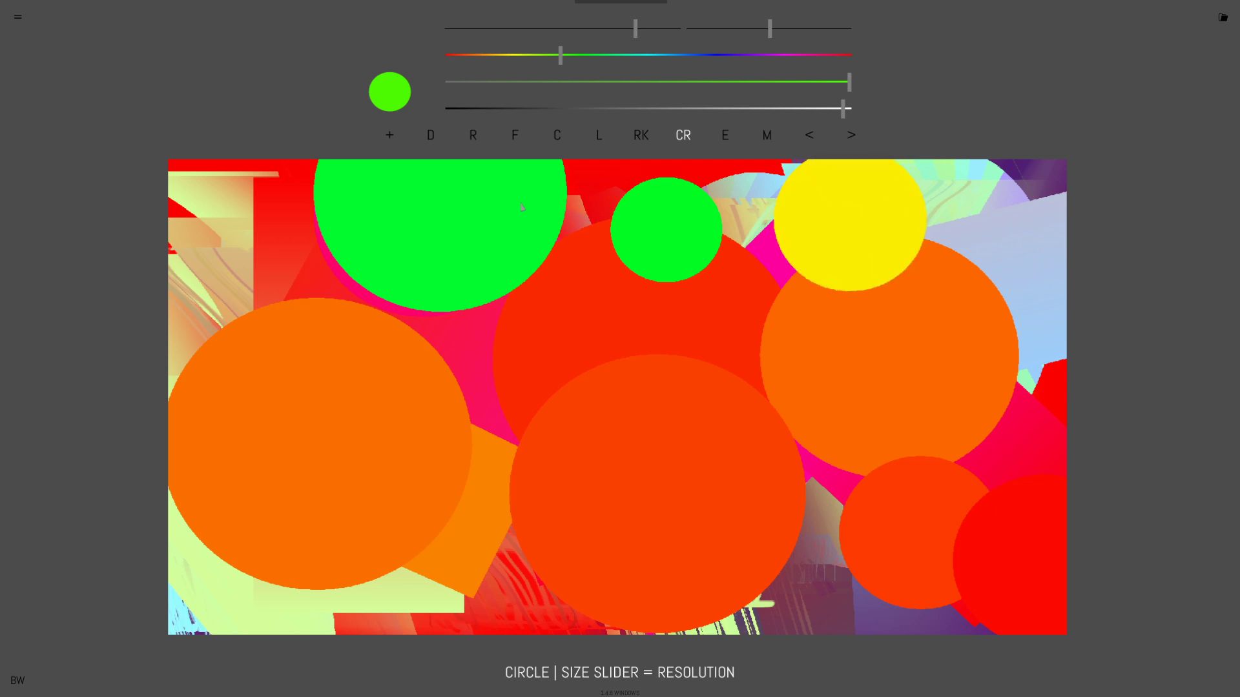
Scribble thin green Rake strokes over the circles in the canvas's left and middle areas.
click(641, 135)
mouse_move(451, 234)
mouse_down()
mouse_move(521, 351)
mouse_move(616, 394)
mouse_move(690, 491)
mouse_move(537, 584)
mouse_move(336, 646)
mouse_move(271, 252)
mouse_move(369, 158)
mouse_up()
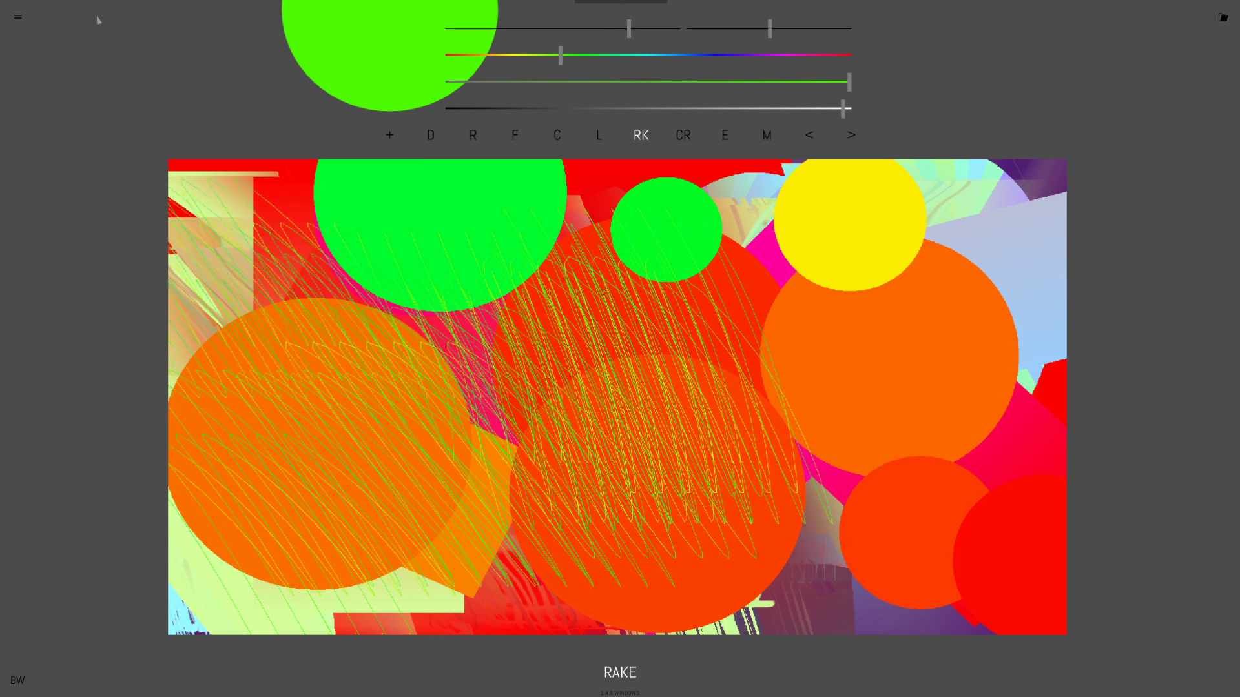
scroll(613, 332, down, 3)
scroll(617, 333, up, 4)
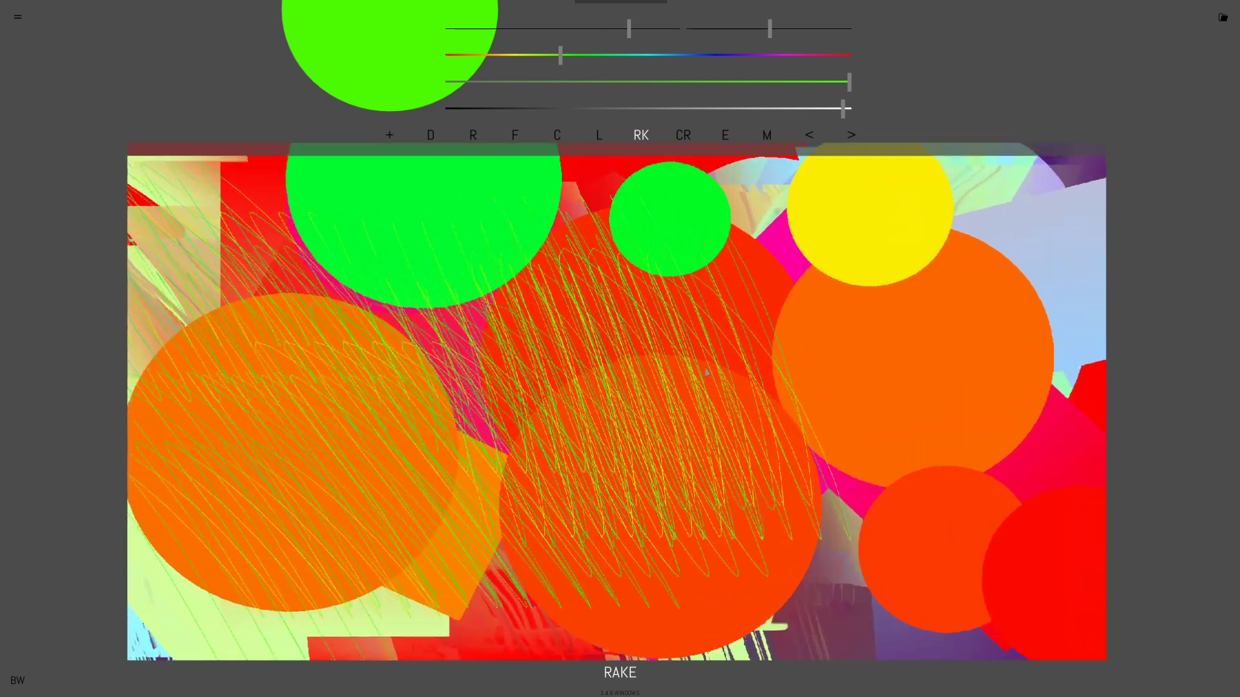
scroll(617, 333, down, 4)
scroll(617, 333, up, 2)
drag(620, 304, 714, 274)
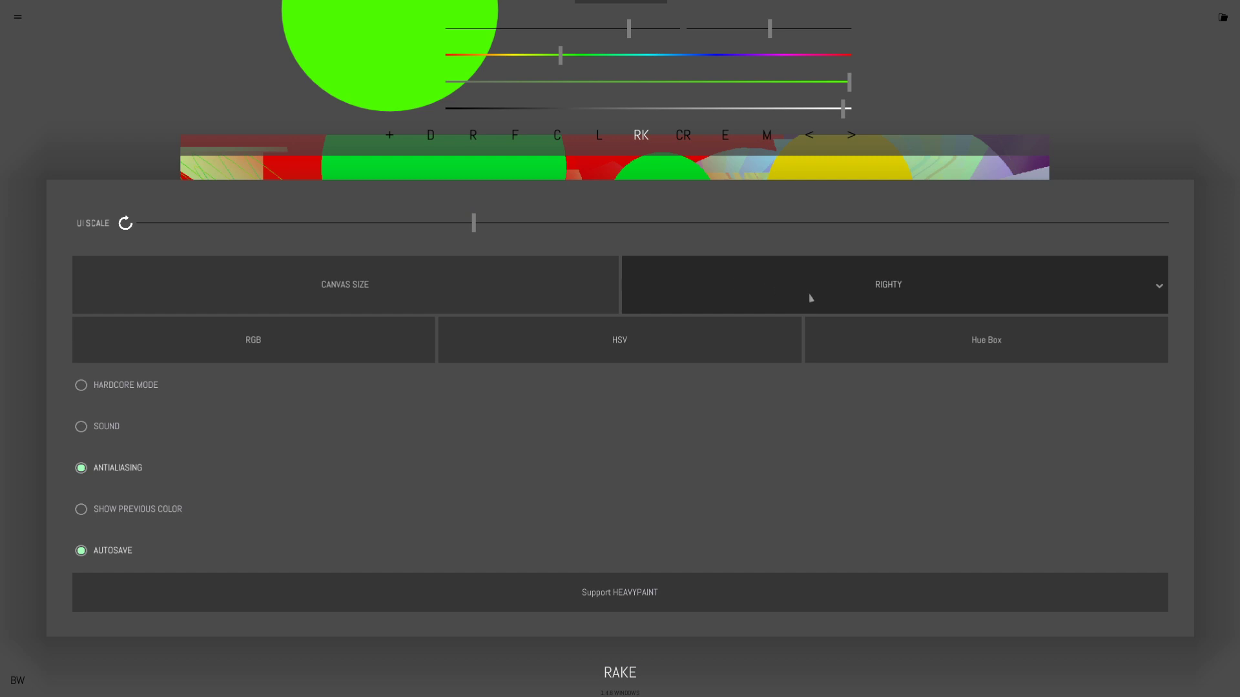
Switch the interface layout to Lefty, then try the RGB colour sliders and return to HSV.
click(857, 290)
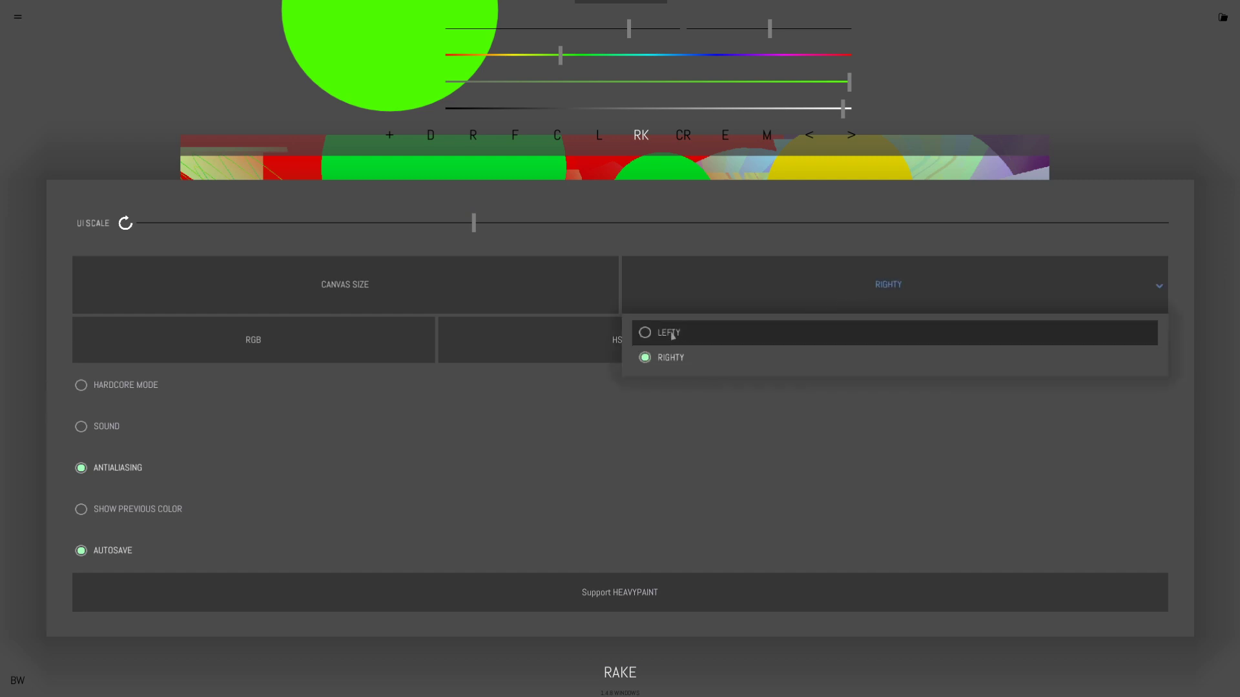
click(673, 335)
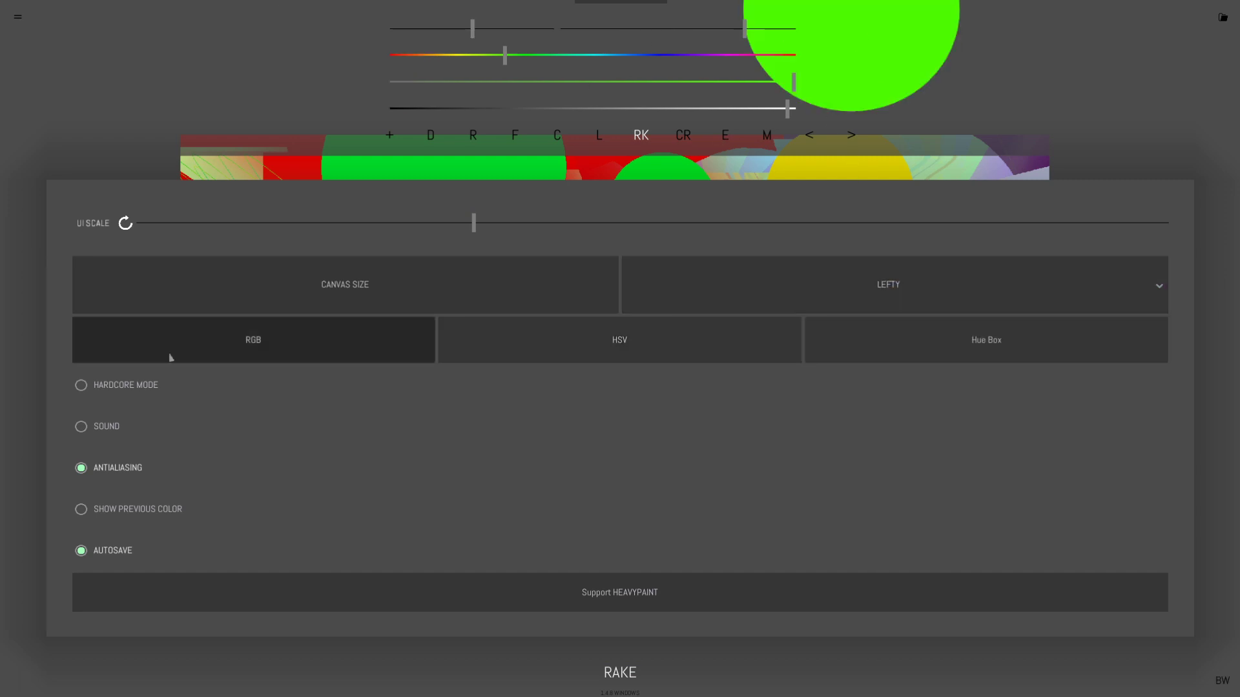
click(331, 358)
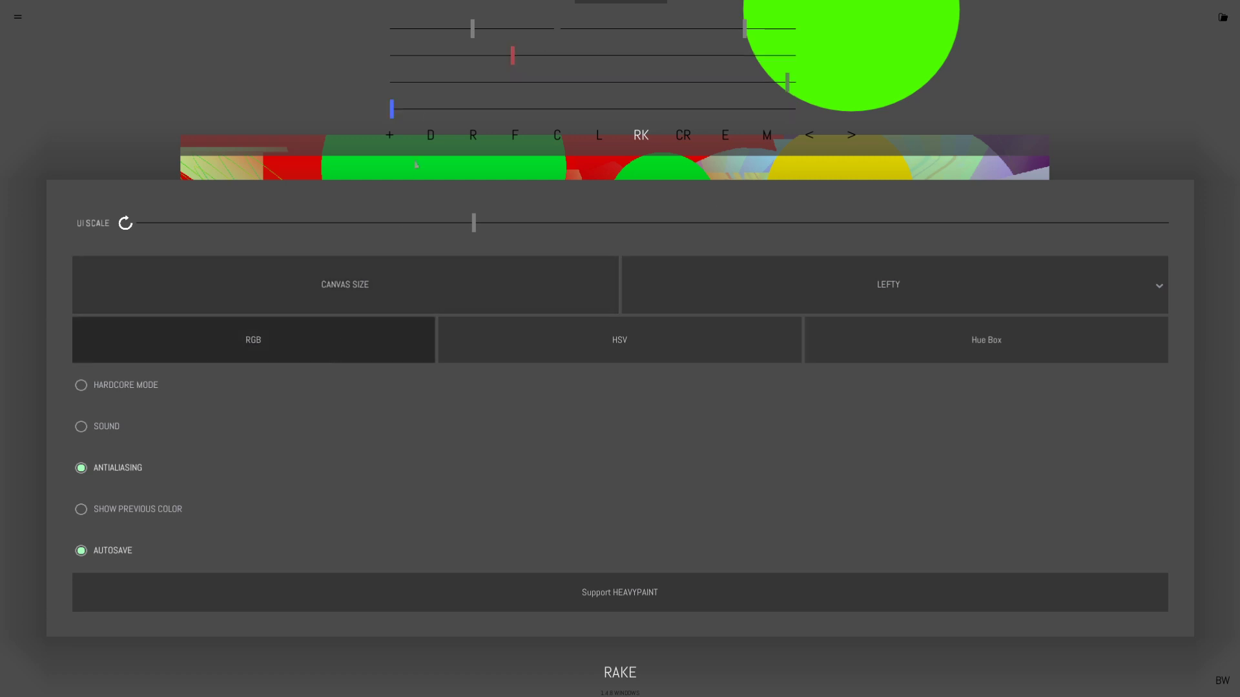
click(551, 337)
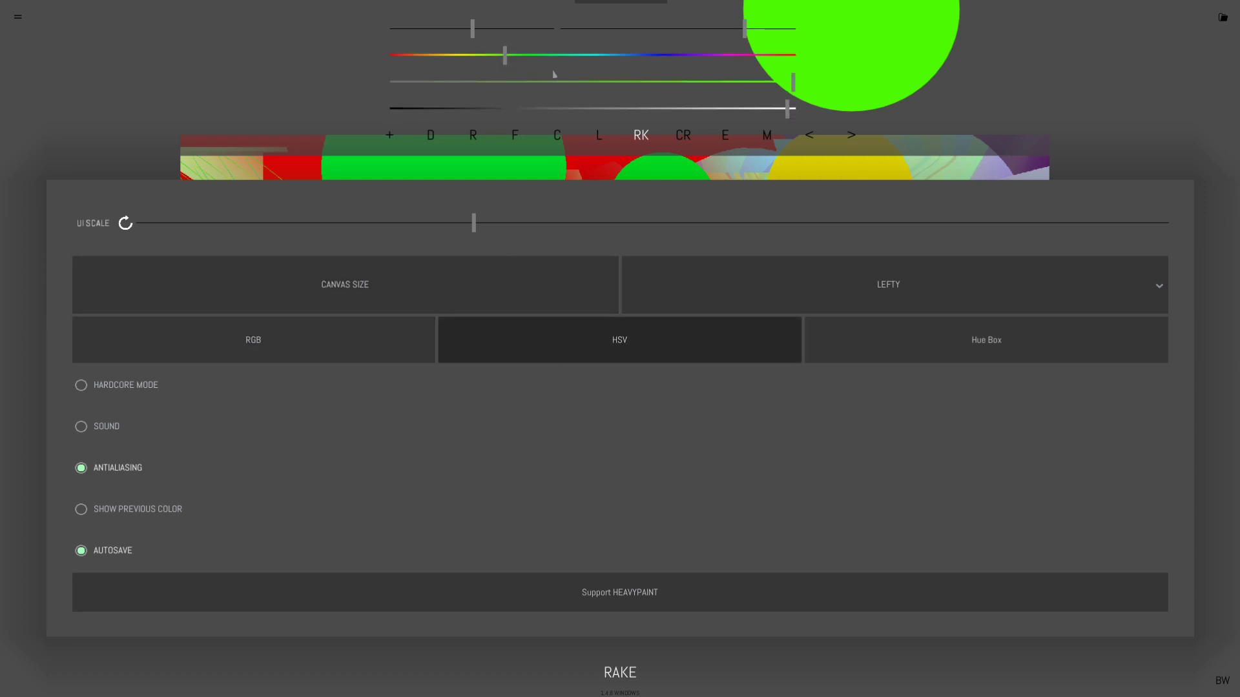
Lower the brush colour's saturation to a light green and switch the colour picker to Hue Box.
click(622, 95)
click(17, 16)
click(927, 348)
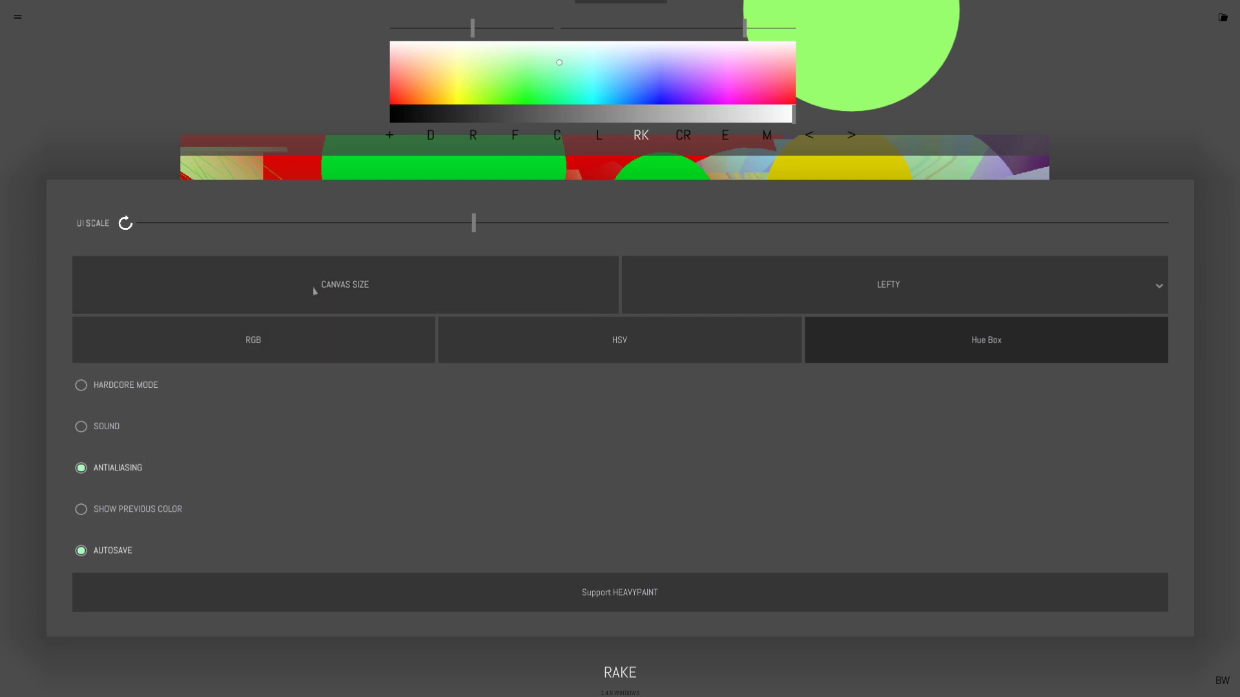
Enlarge the 16:9 canvas to 5643 x 3174 with the size multiplier.
click(350, 292)
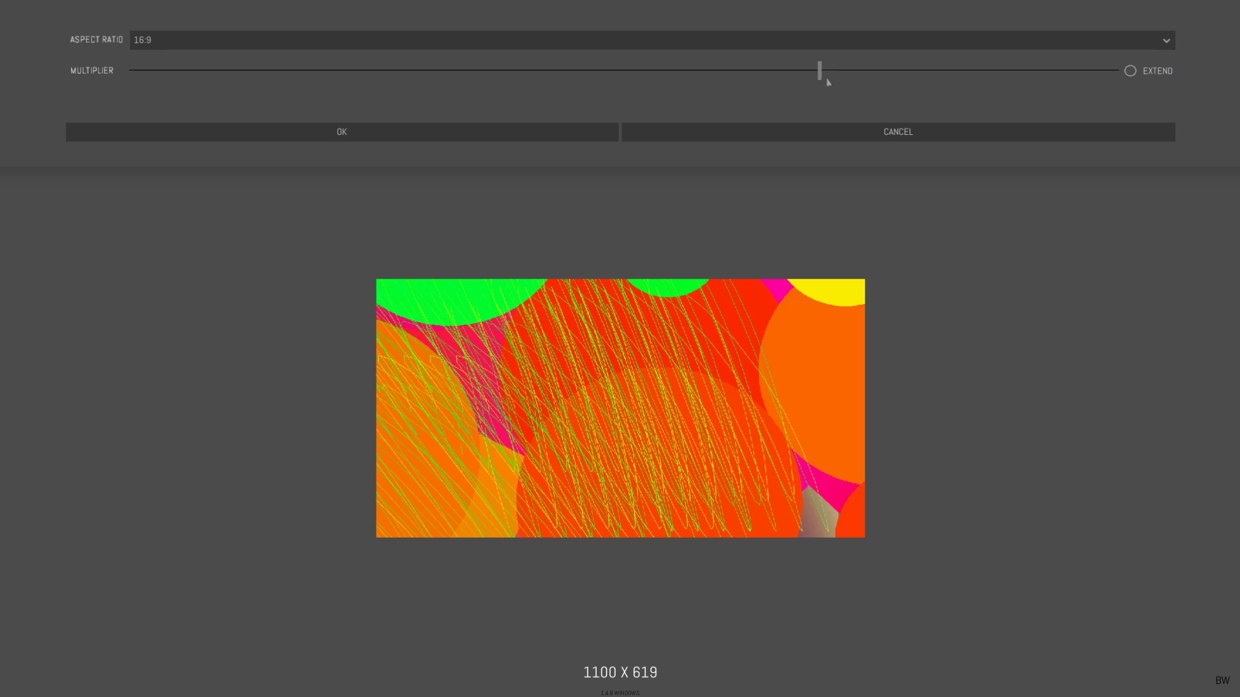
drag(828, 82, 990, 93)
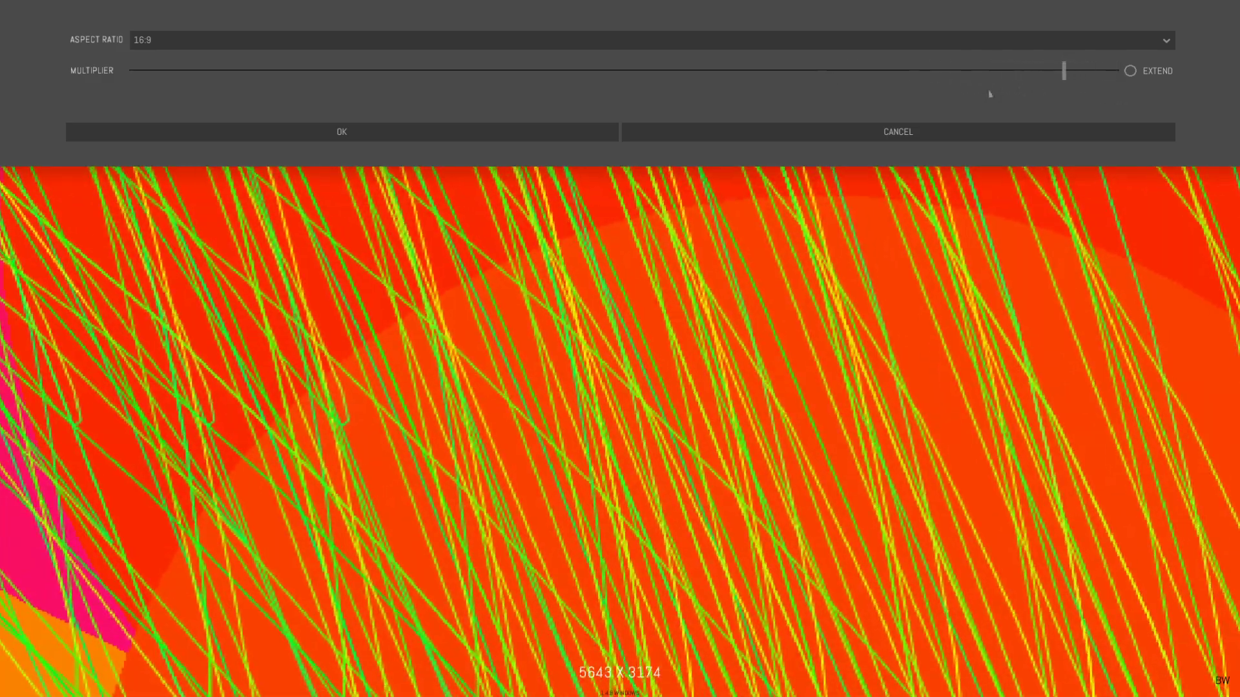
click(481, 134)
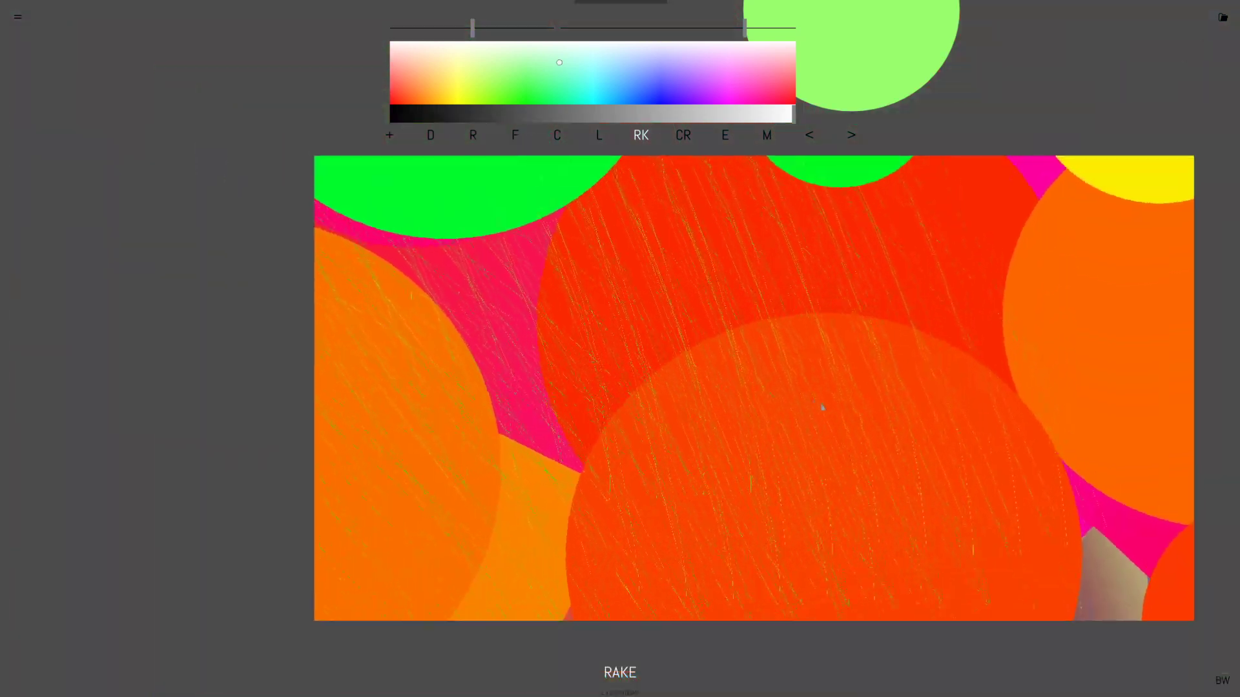
scroll(815, 393, down, 1)
drag(800, 377, 664, 351)
scroll(666, 347, up, 3)
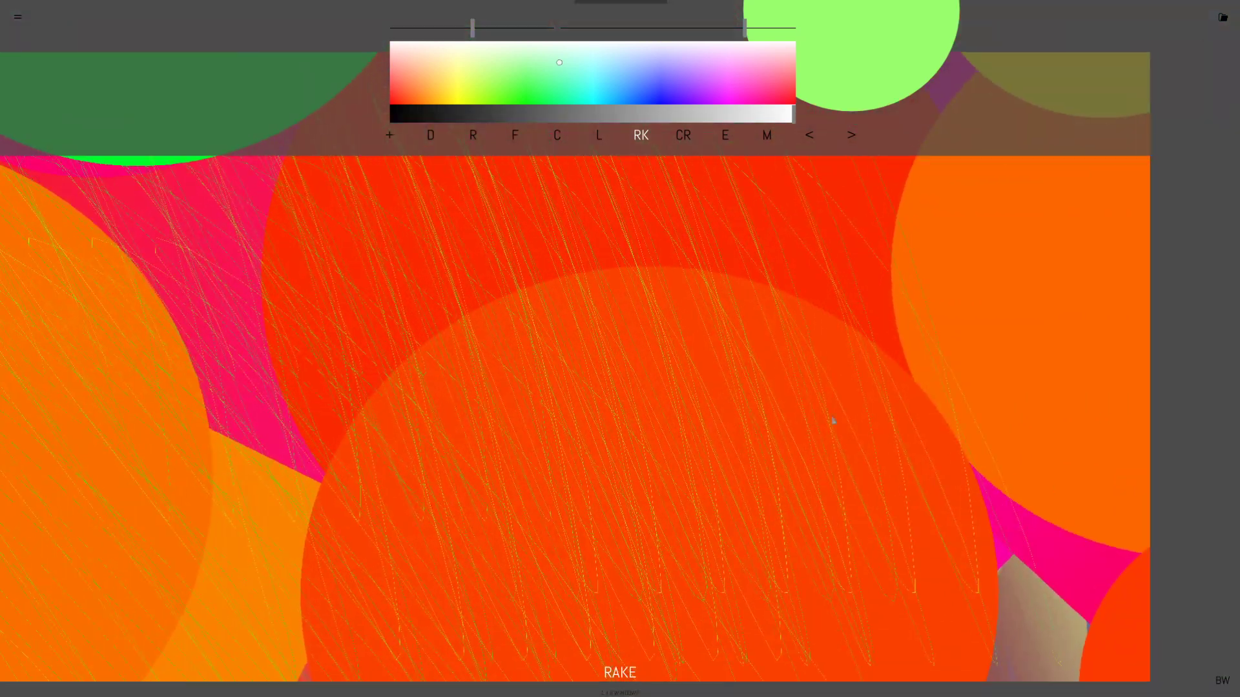
drag(548, 332, 510, 347)
scroll(510, 347, down, 3)
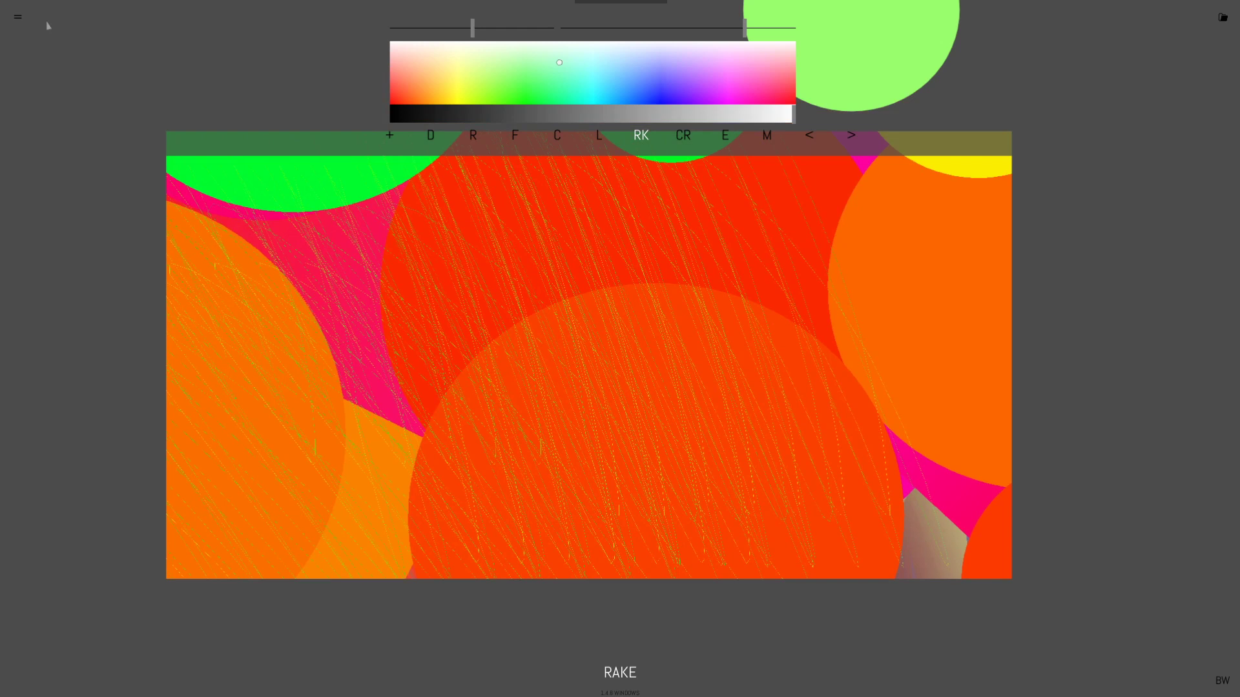
Reduce the UI scale slightly in the settings.
click(17, 17)
click(385, 289)
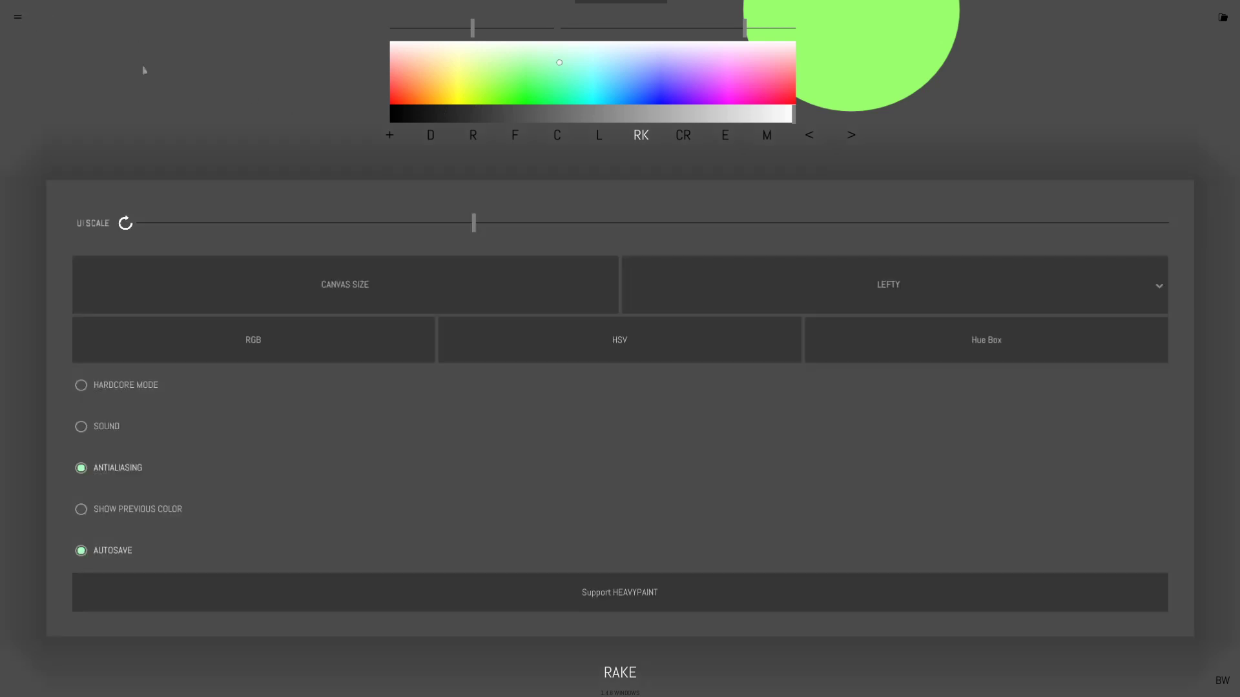
drag(807, 243, 445, 230)
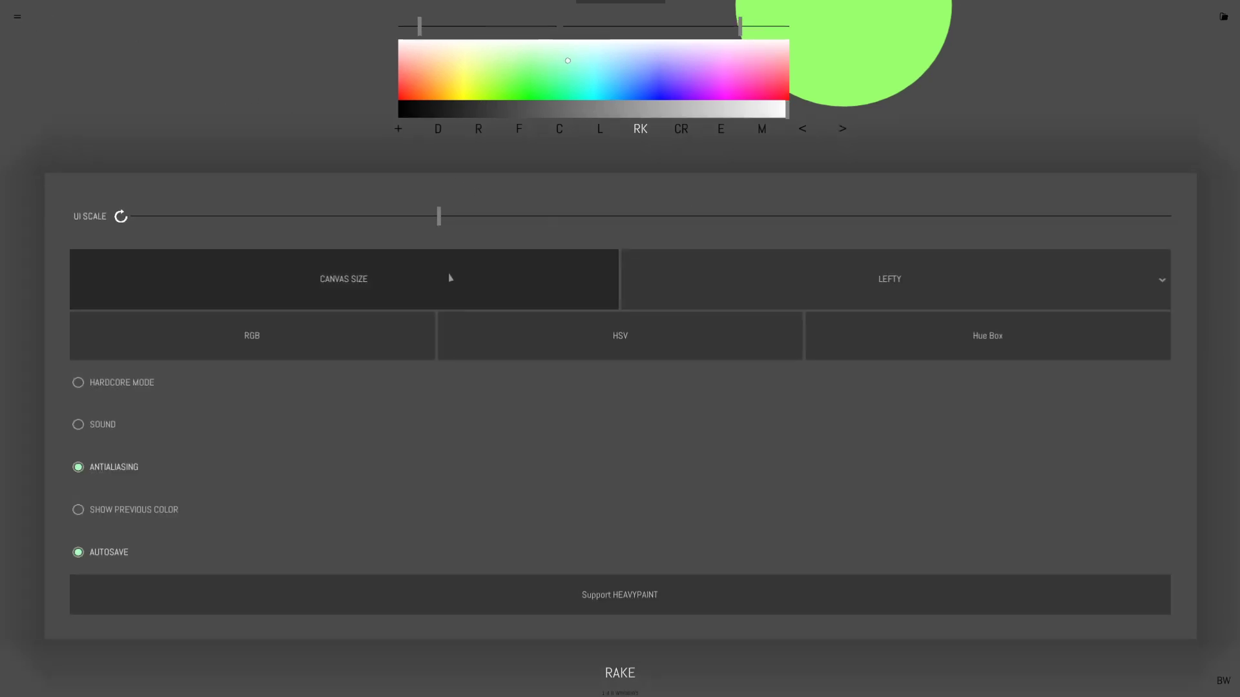
Resize the 16:9 canvas to 343 x 193 with the size multiplier.
click(451, 277)
drag(565, 77, 825, 99)
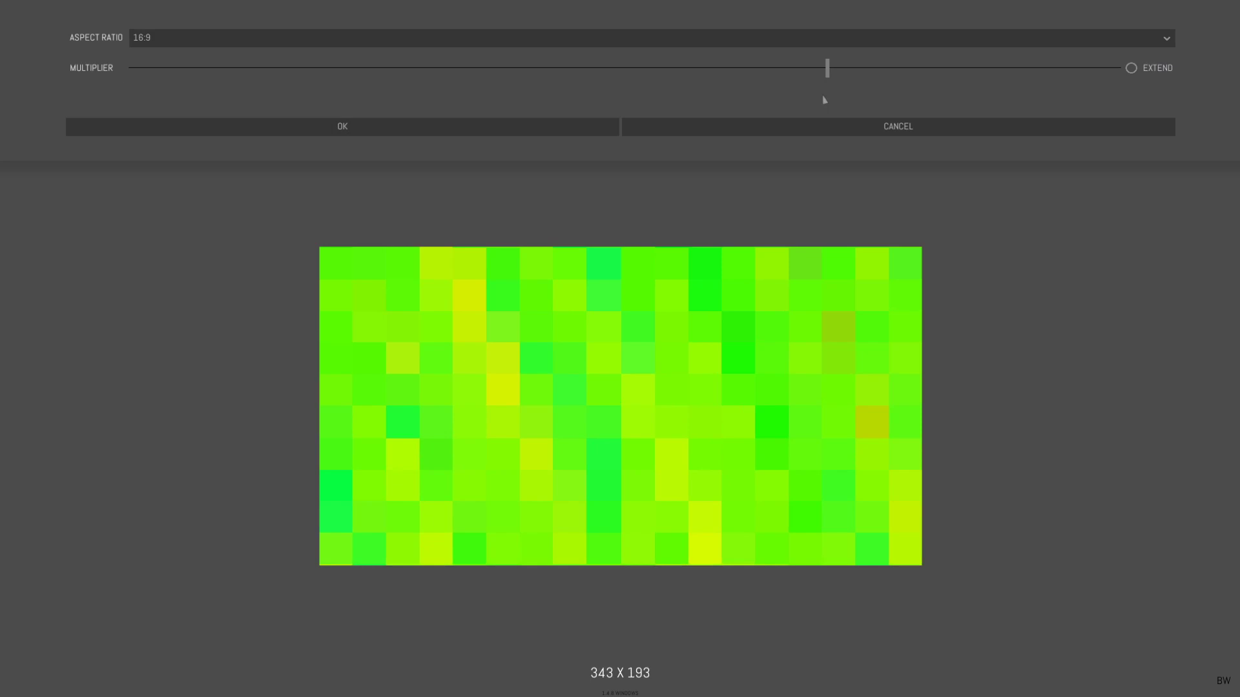
click(493, 131)
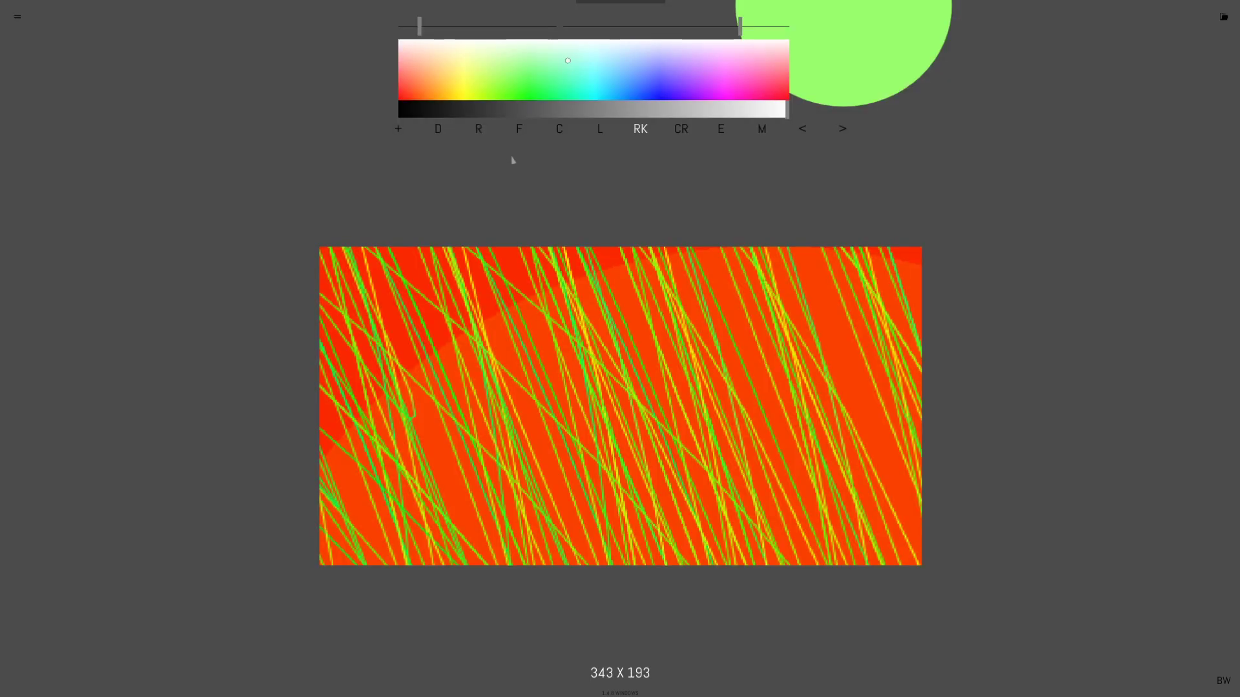
Paint broad light-green Chisel strokes over the canvas's left half.
click(559, 129)
mouse_move(523, 271)
mouse_down()
mouse_move(387, 323)
mouse_move(620, 429)
mouse_up()
Switch the canvas to the Custom aspect ratio and resize it to 624 x 210.
click(23, 17)
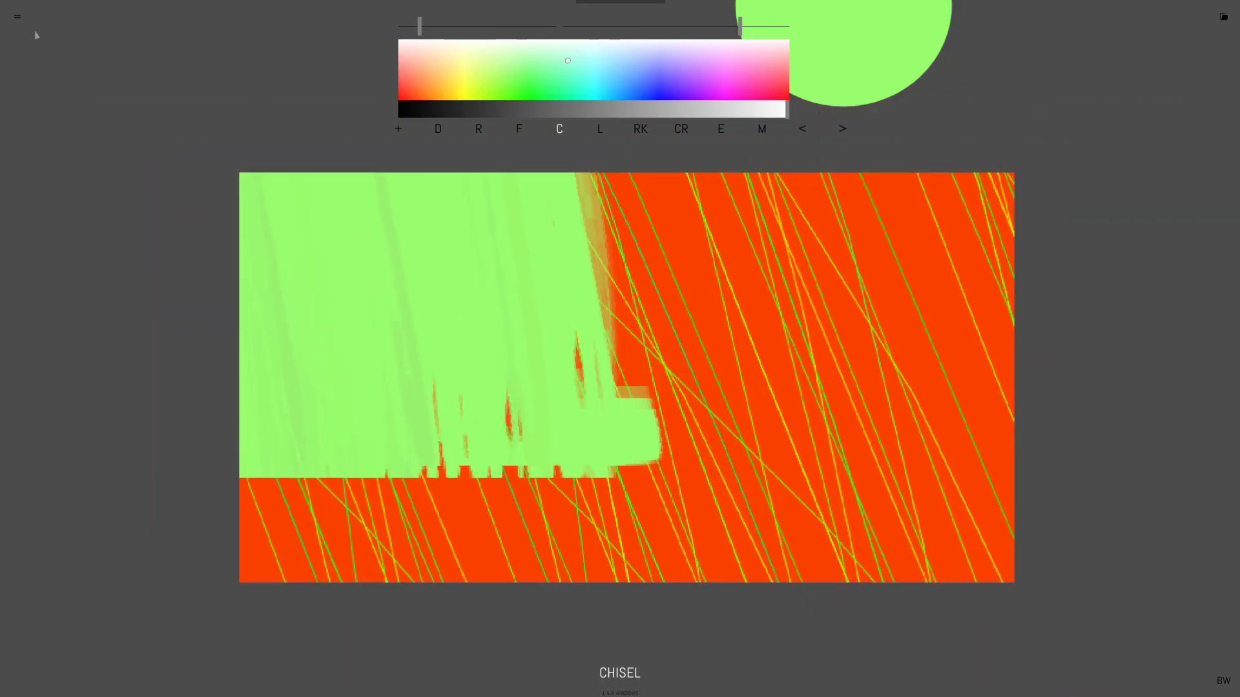
click(17, 16)
click(362, 278)
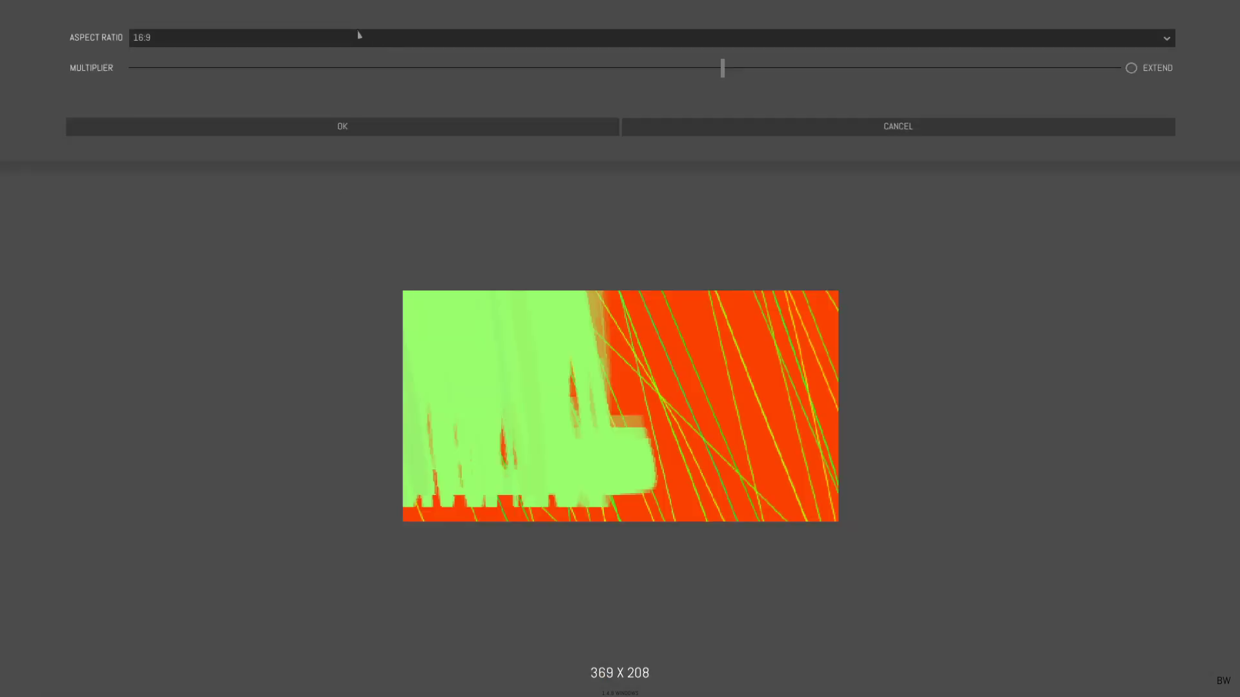
click(359, 36)
click(299, 91)
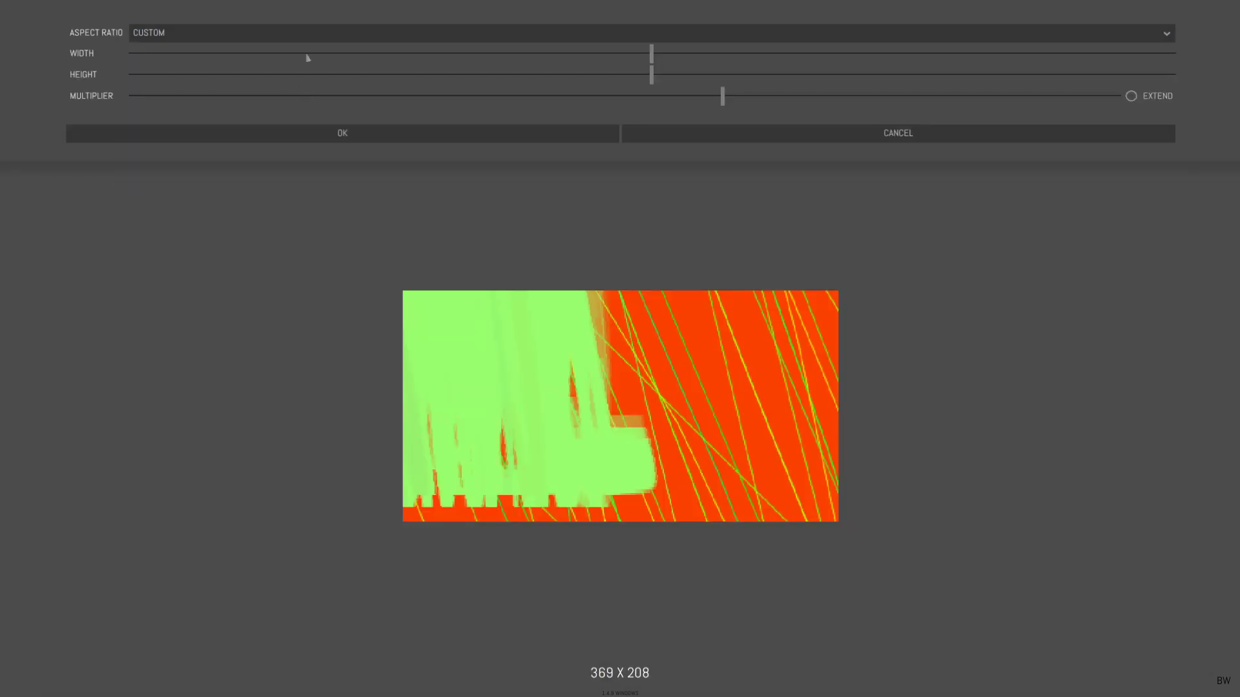
click(308, 35)
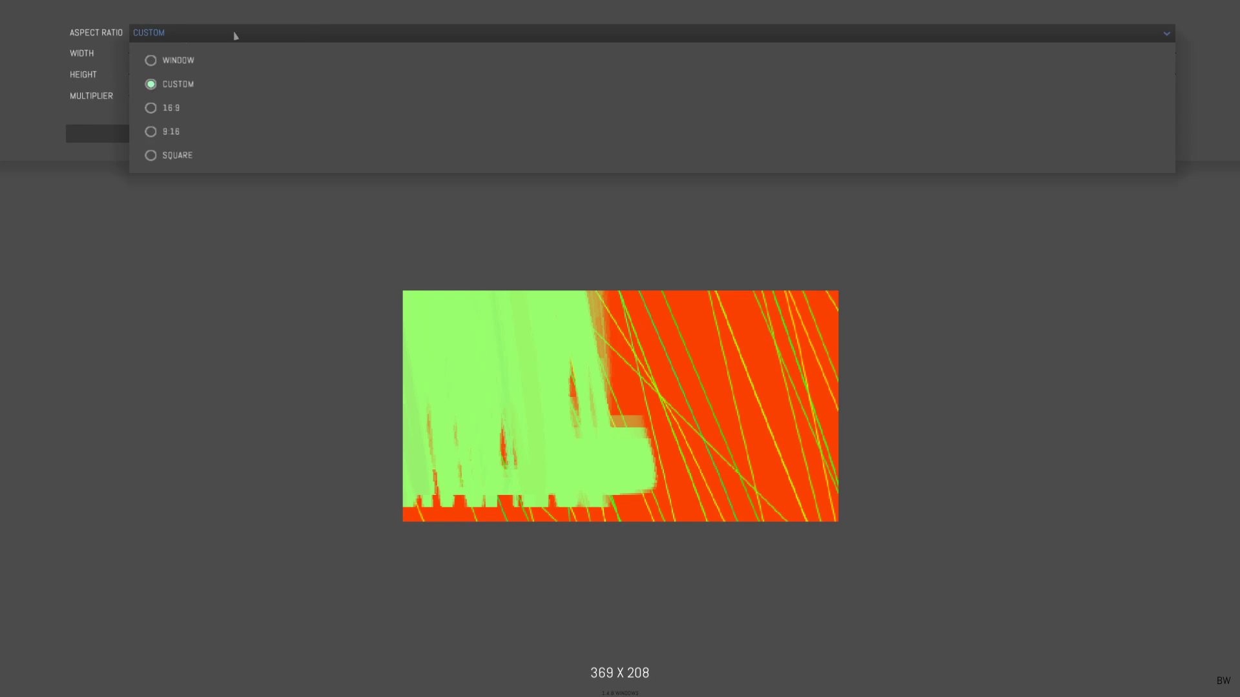
click(35, 71)
drag(651, 74, 1007, 53)
Change the canvas to the Square aspect ratio and enlarge it with the size multiplier to take in the whole painting.
click(665, 37)
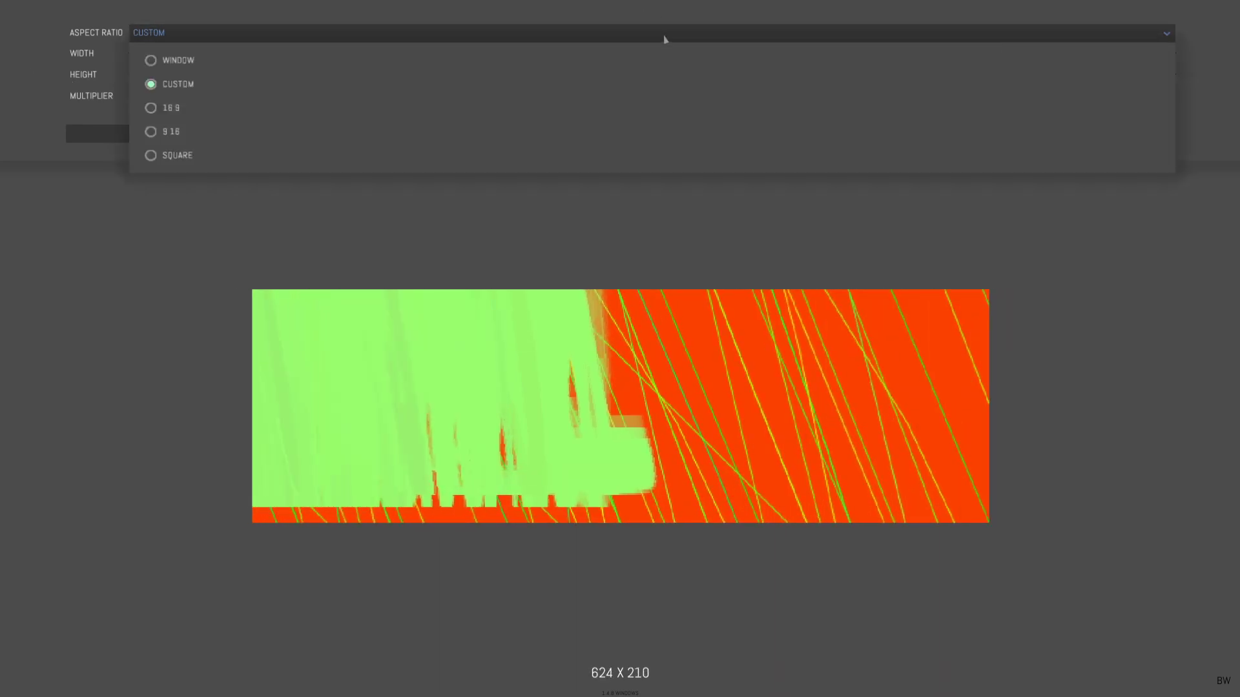
click(225, 156)
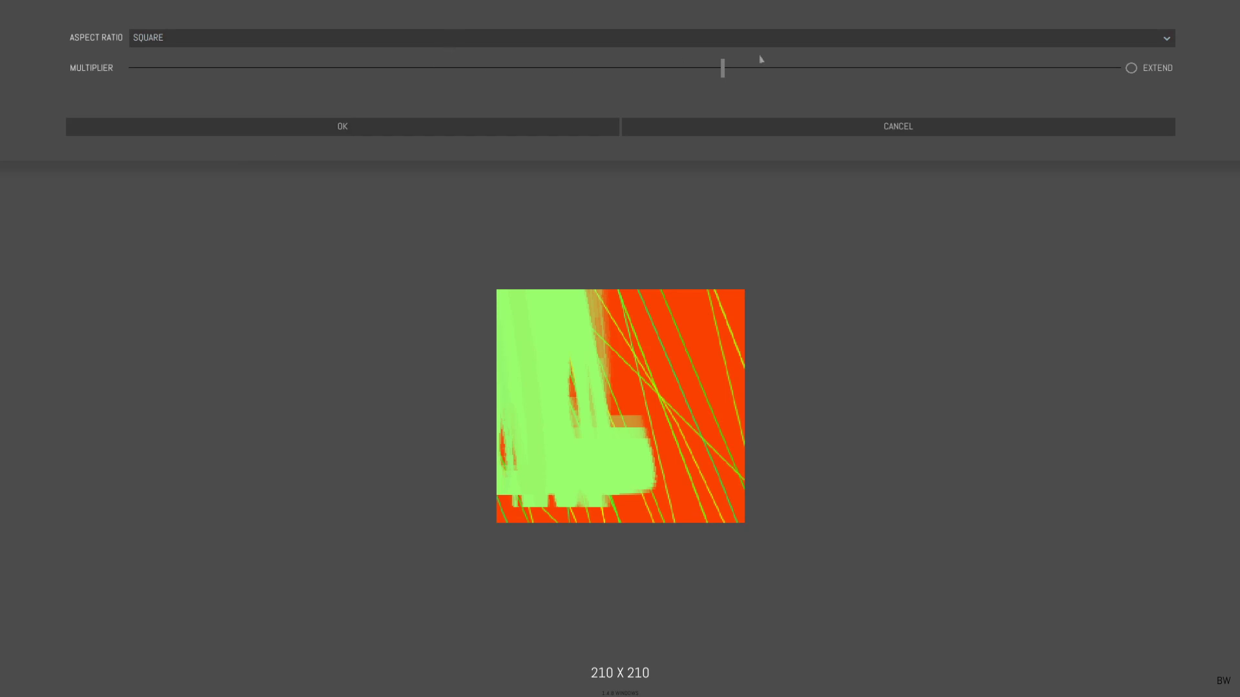
drag(761, 59, 966, 92)
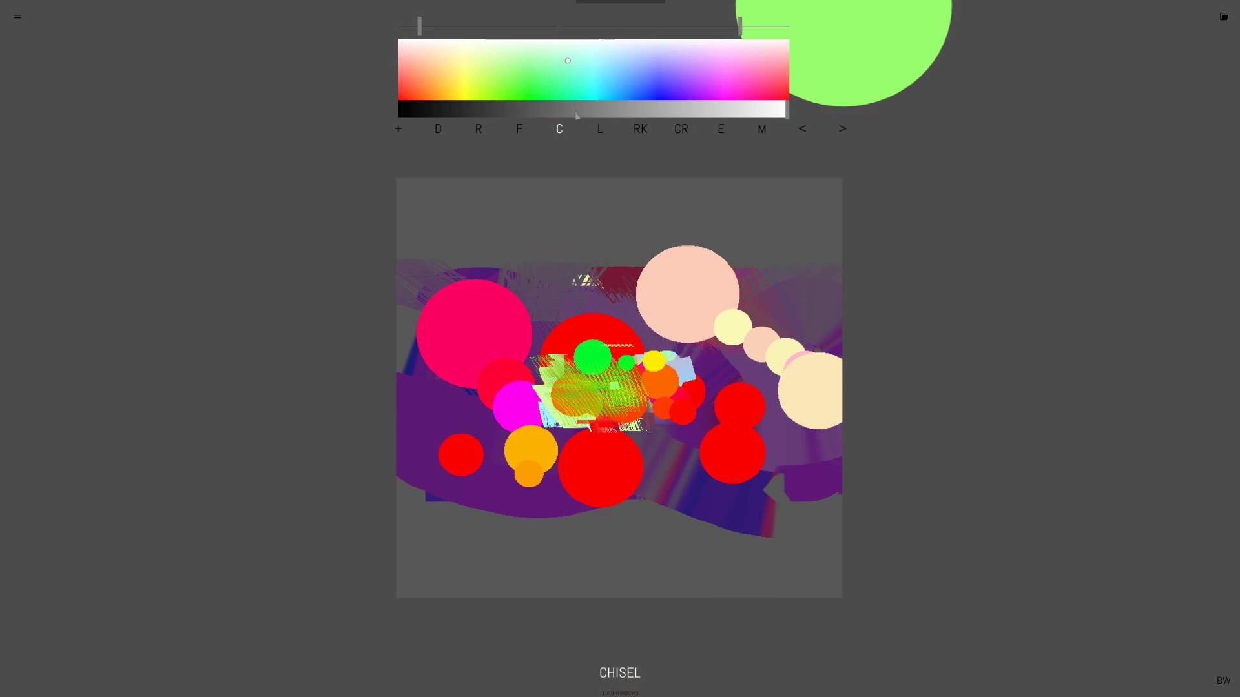
Paint a light-green fan shape above the painting's centre with the Fill brush.
click(519, 130)
mouse_move(561, 220)
mouse_down()
mouse_move(509, 302)
mouse_move(660, 265)
mouse_up()
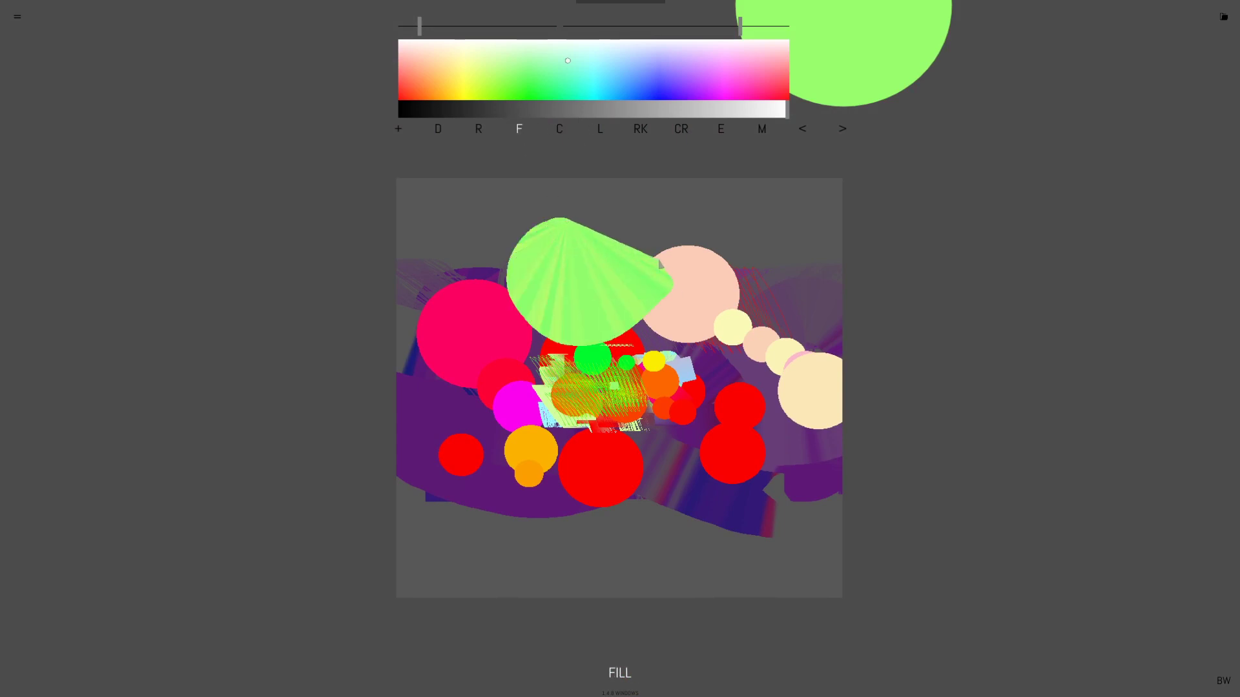
Darken the colour to dark green and paint large Fiber strokes over the right half of the painting.
click(512, 114)
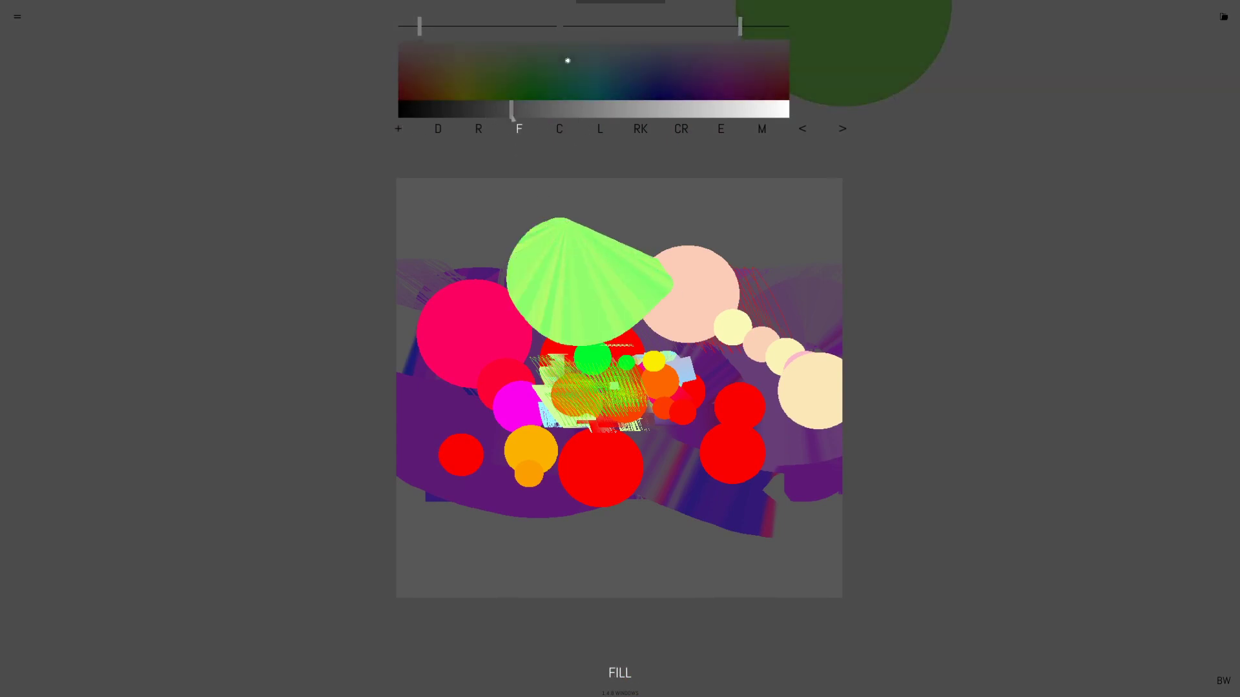
click(398, 131)
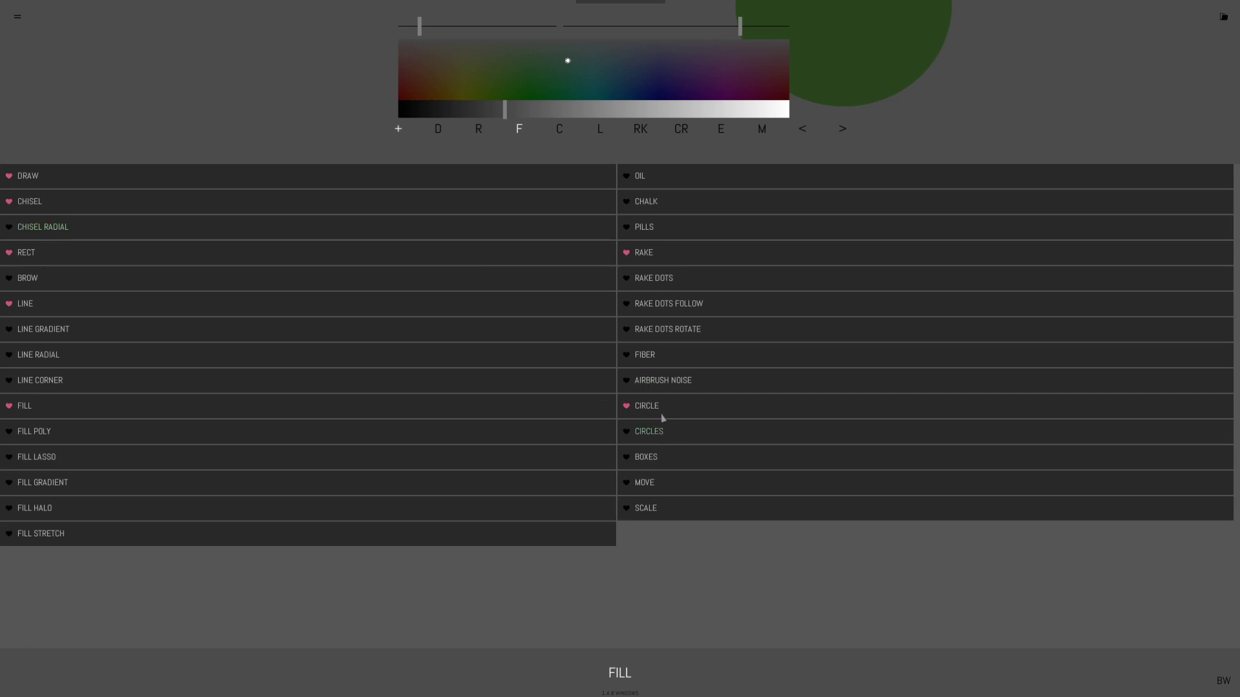
click(647, 358)
mouse_move(646, 358)
mouse_down()
mouse_move(728, 429)
mouse_move(555, 318)
mouse_up()
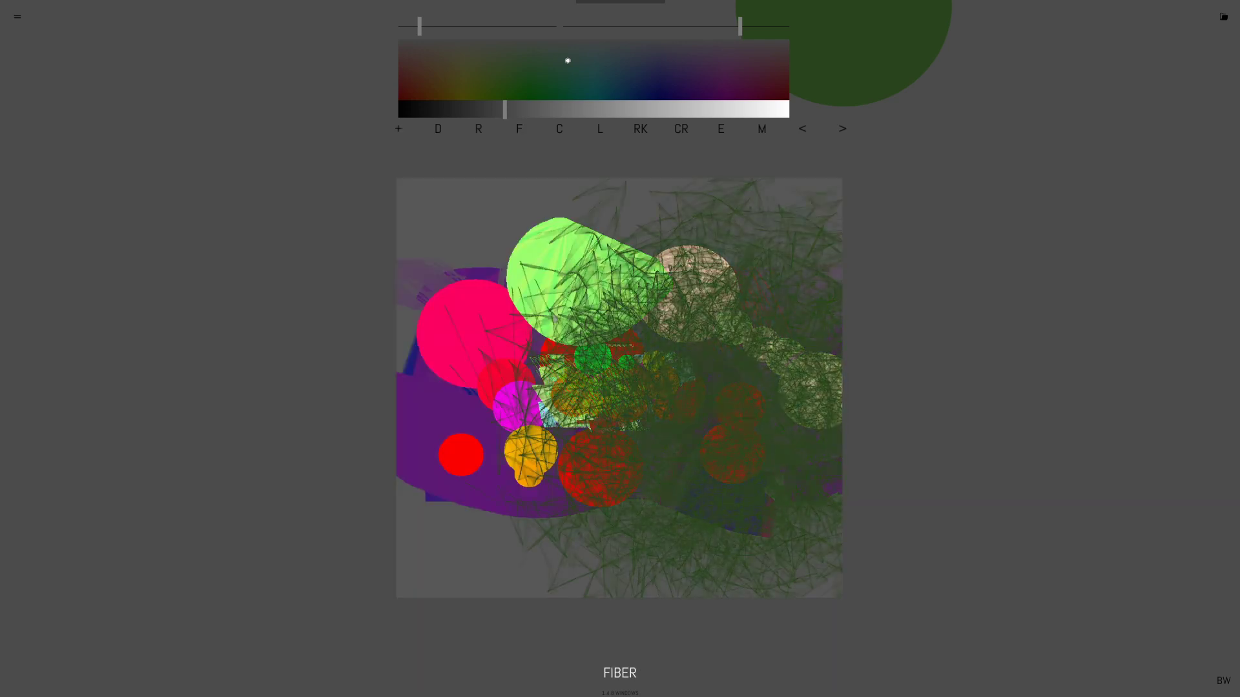
Undo the large Fiber strokes and blend the painting's existing colours with Fiber strokes in the M colour mode.
click(811, 129)
click(764, 130)
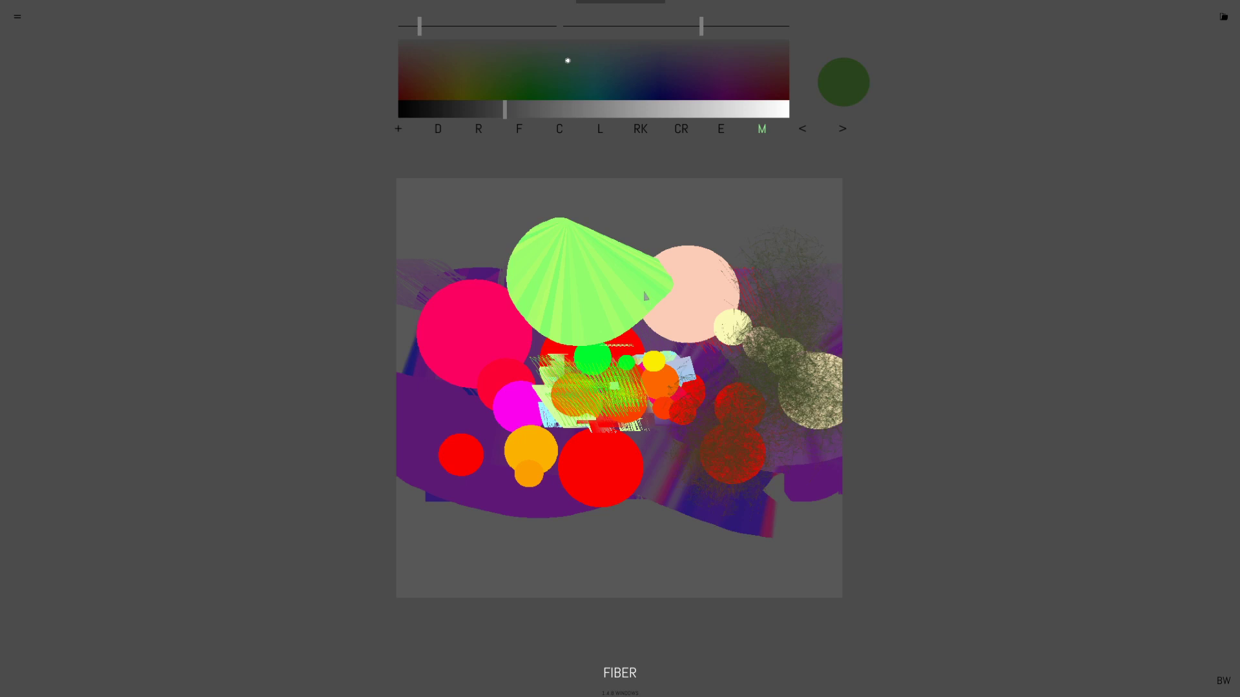
mouse_move(644, 292)
mouse_down()
mouse_move(678, 308)
mouse_move(695, 454)
mouse_move(615, 488)
mouse_move(560, 448)
mouse_move(481, 482)
mouse_move(418, 407)
mouse_move(476, 489)
mouse_move(560, 534)
mouse_up()
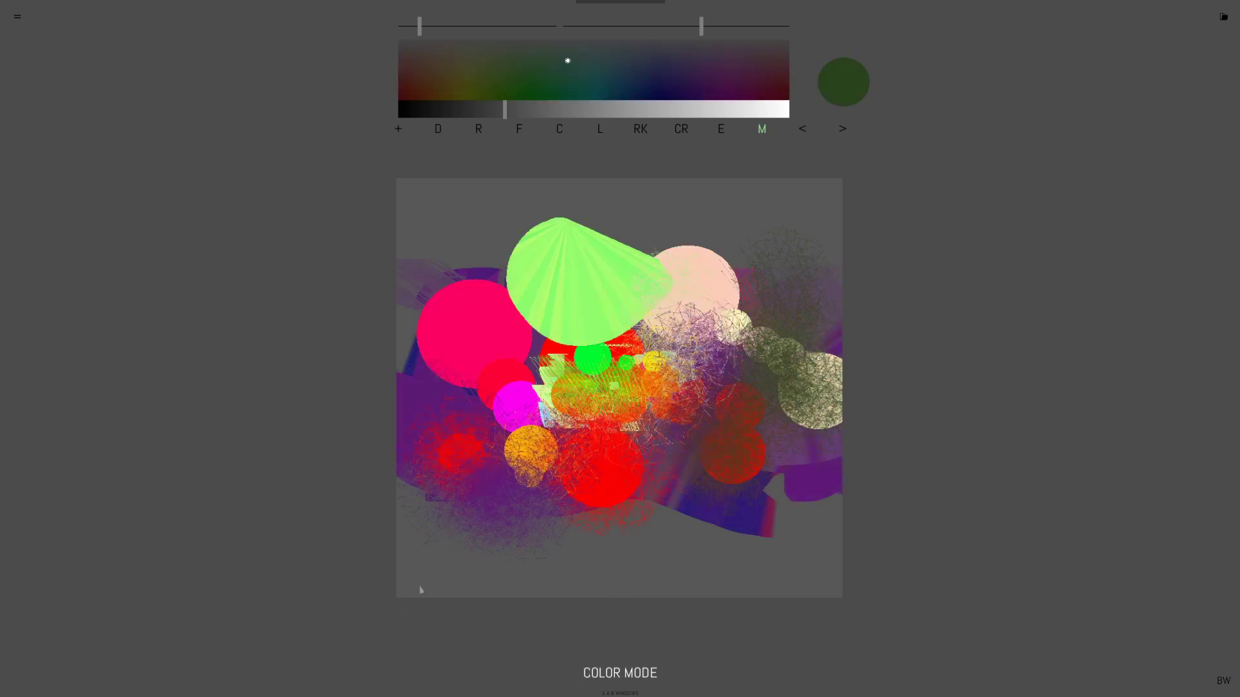
Browse the saved pages with their painting stats and load the page with the agave painting.
click(1224, 17)
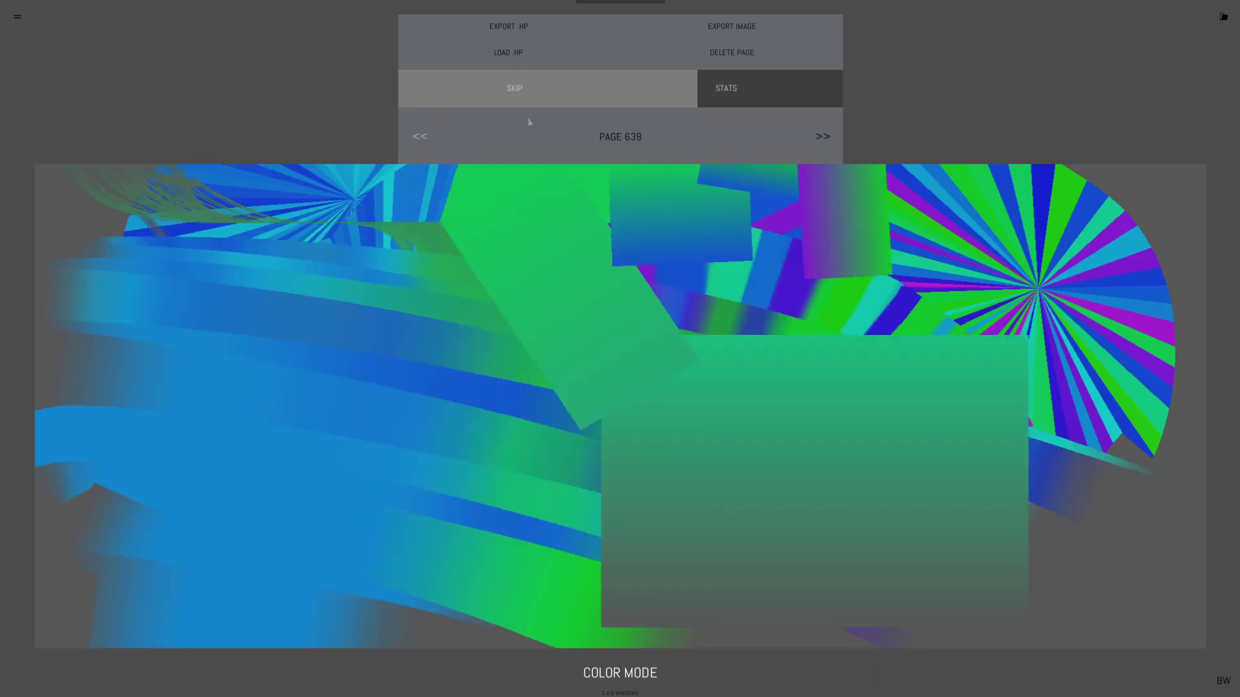
click(526, 123)
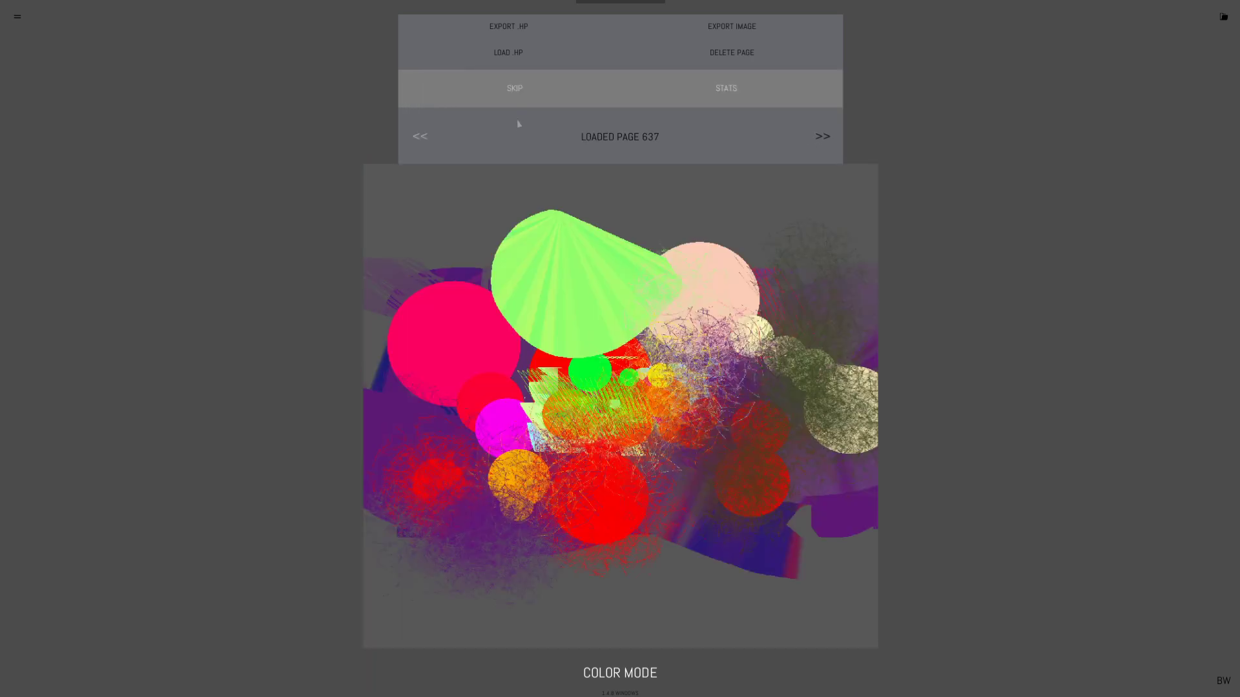
click(726, 89)
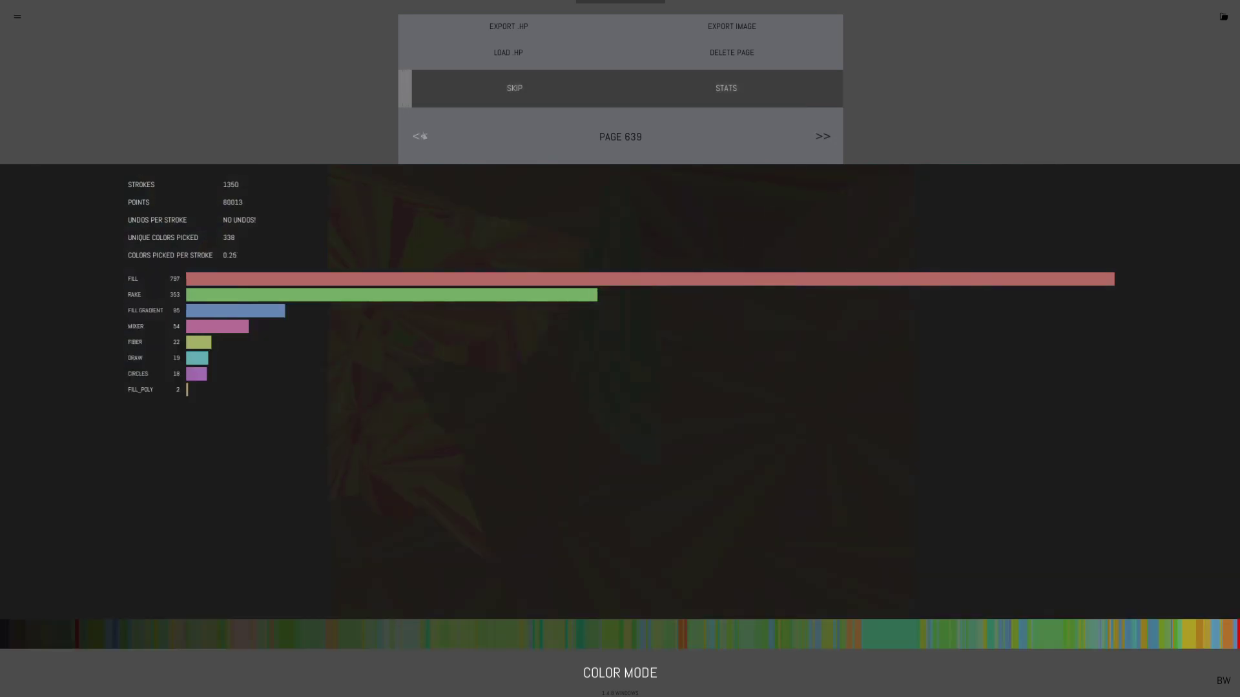
click(362, 105)
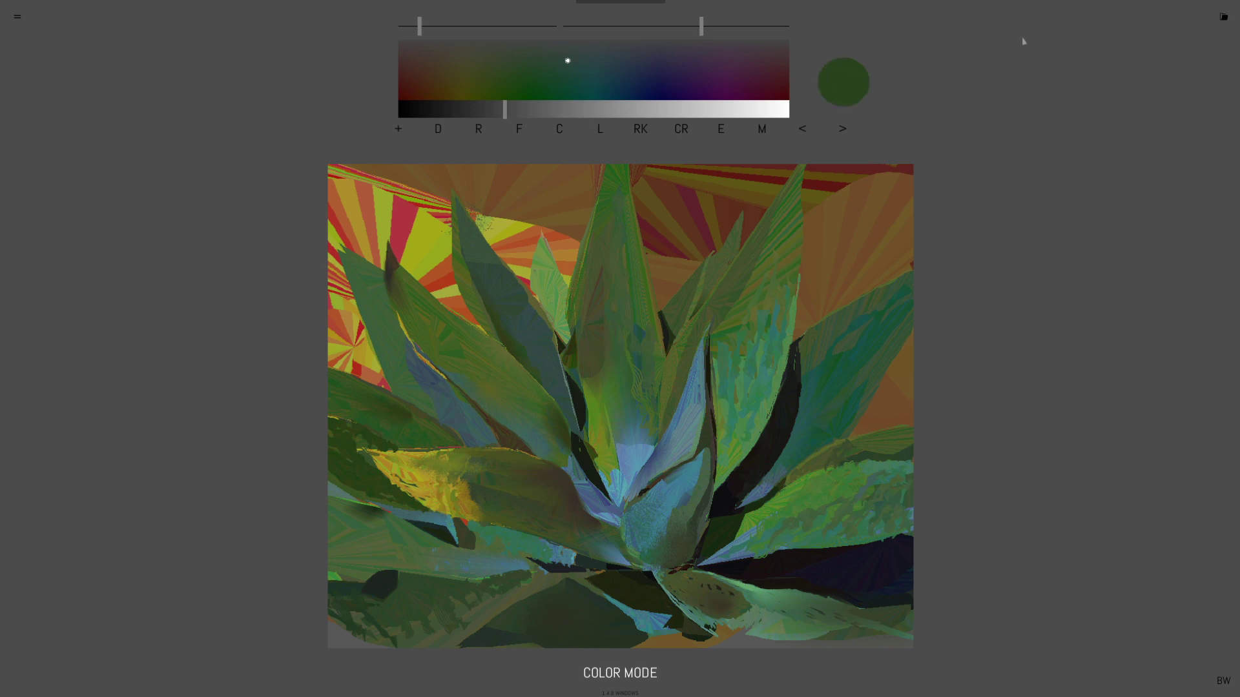
click(1227, 22)
Set both Size and Value to Pressure in the Fiber brush settings.
click(609, 674)
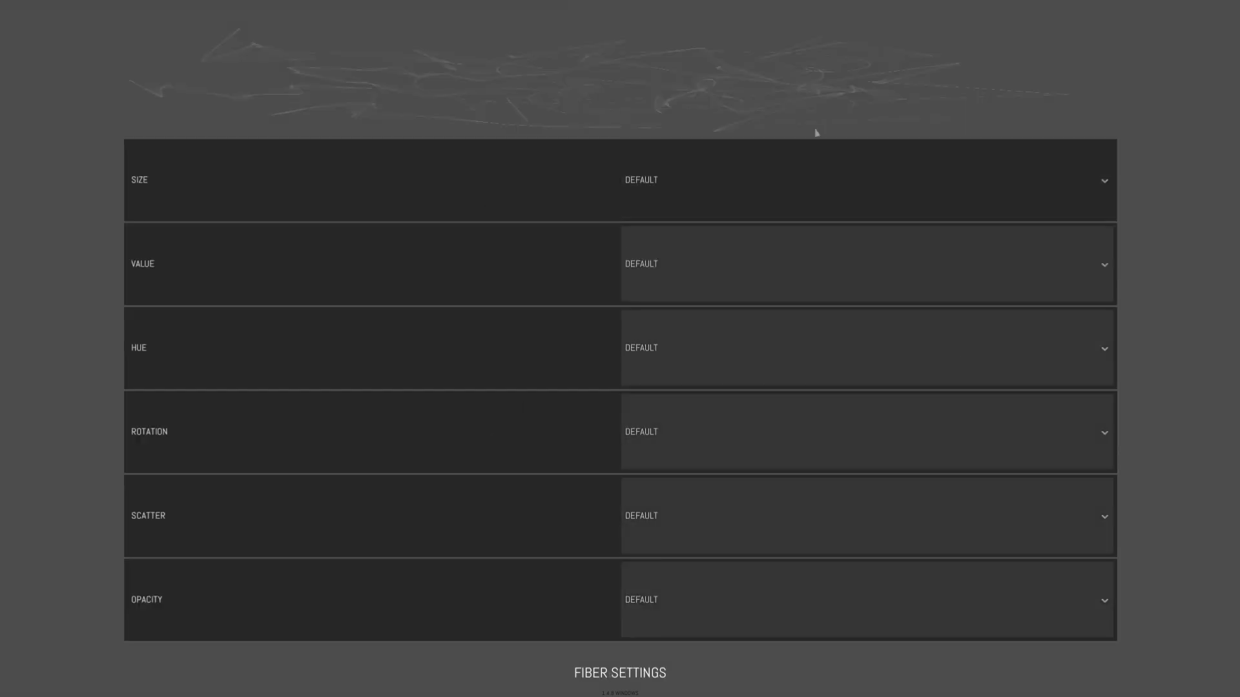
click(760, 180)
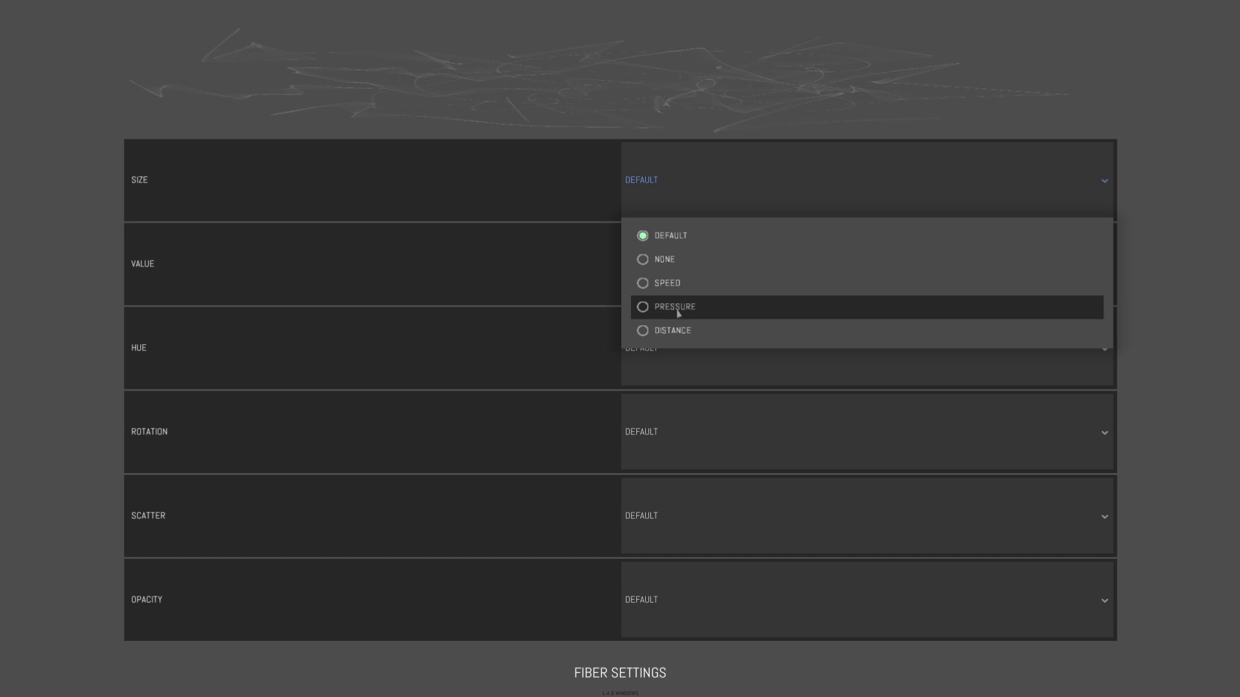
click(676, 312)
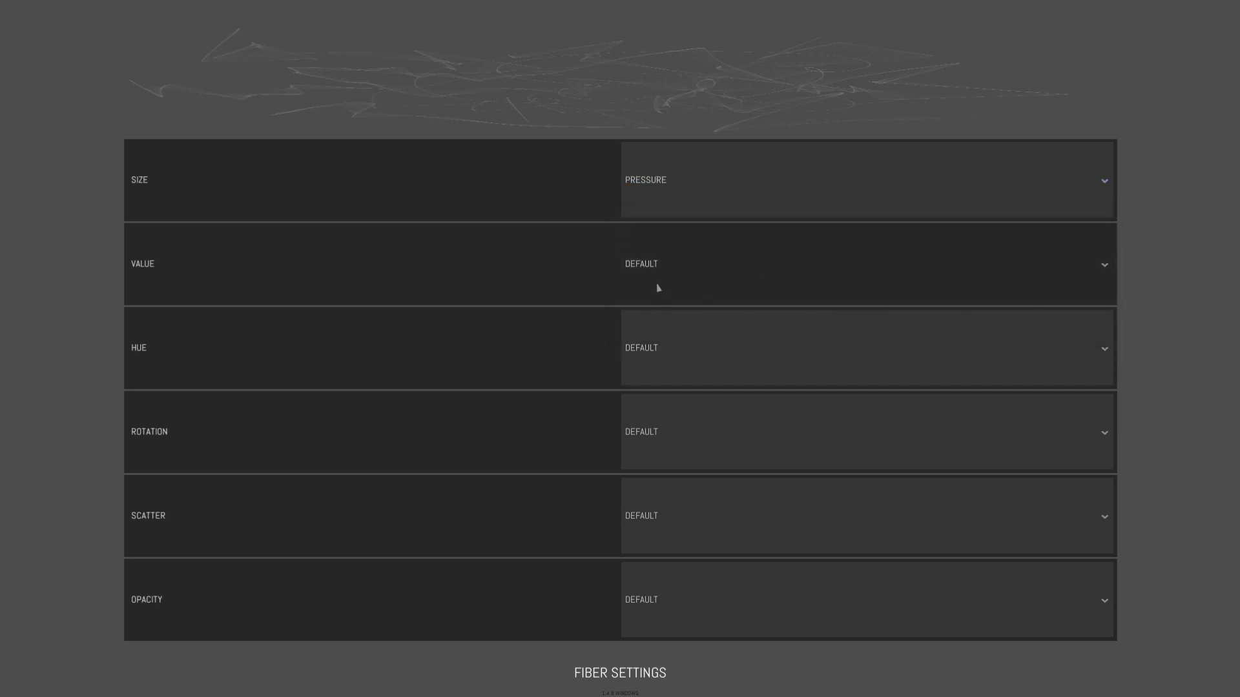
click(719, 263)
click(671, 390)
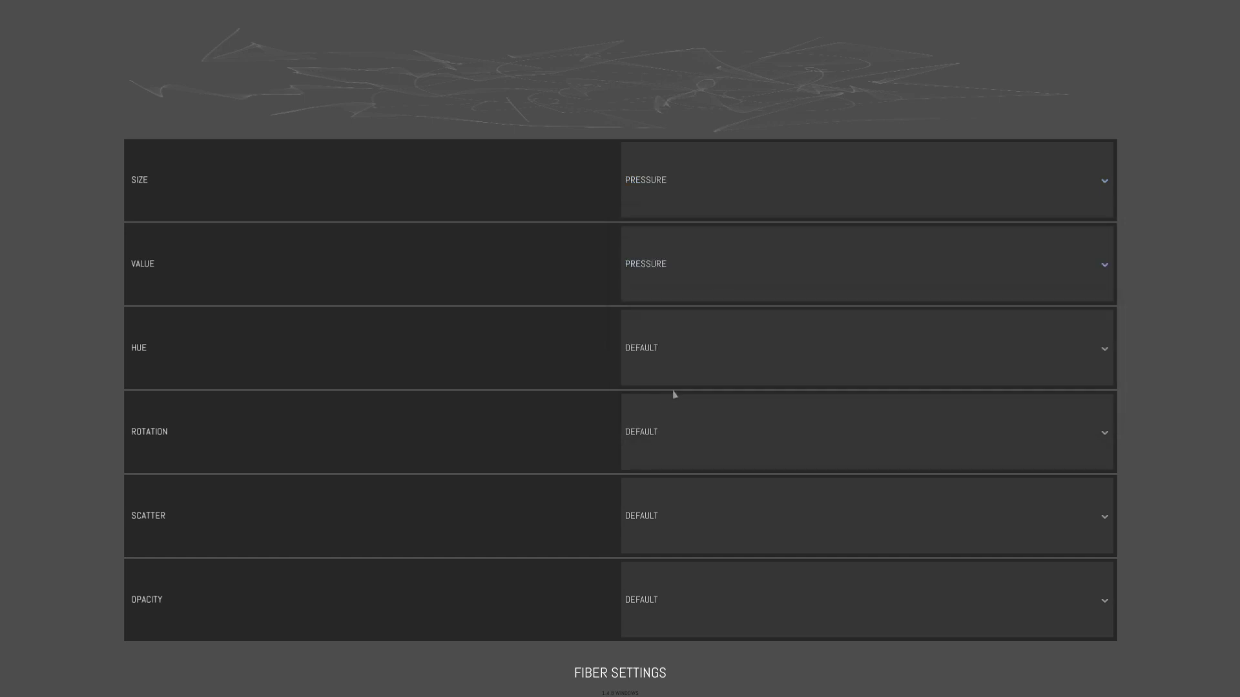
click(1142, 327)
Paint loose dark-green test strokes across the agave painting.
mouse_move(499, 252)
mouse_down()
mouse_move(567, 443)
mouse_move(652, 362)
mouse_move(662, 238)
mouse_move(687, 192)
mouse_move(681, 419)
mouse_move(764, 202)
mouse_move(446, 533)
mouse_move(419, 368)
mouse_up()
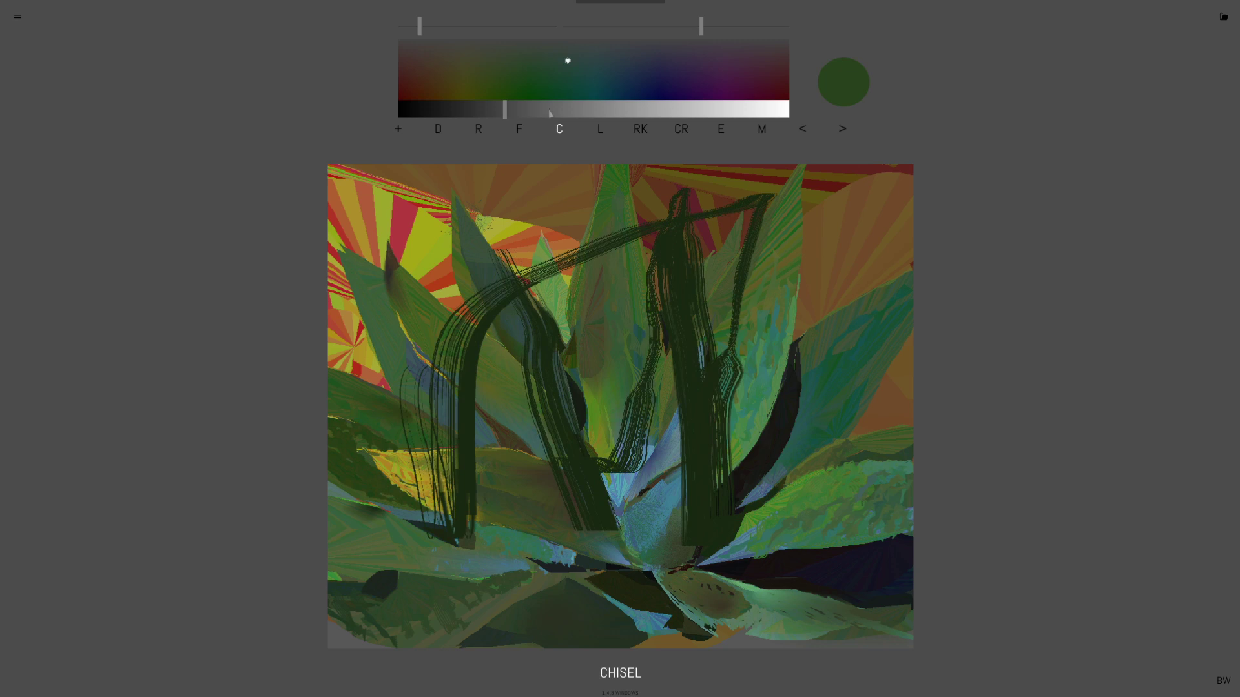